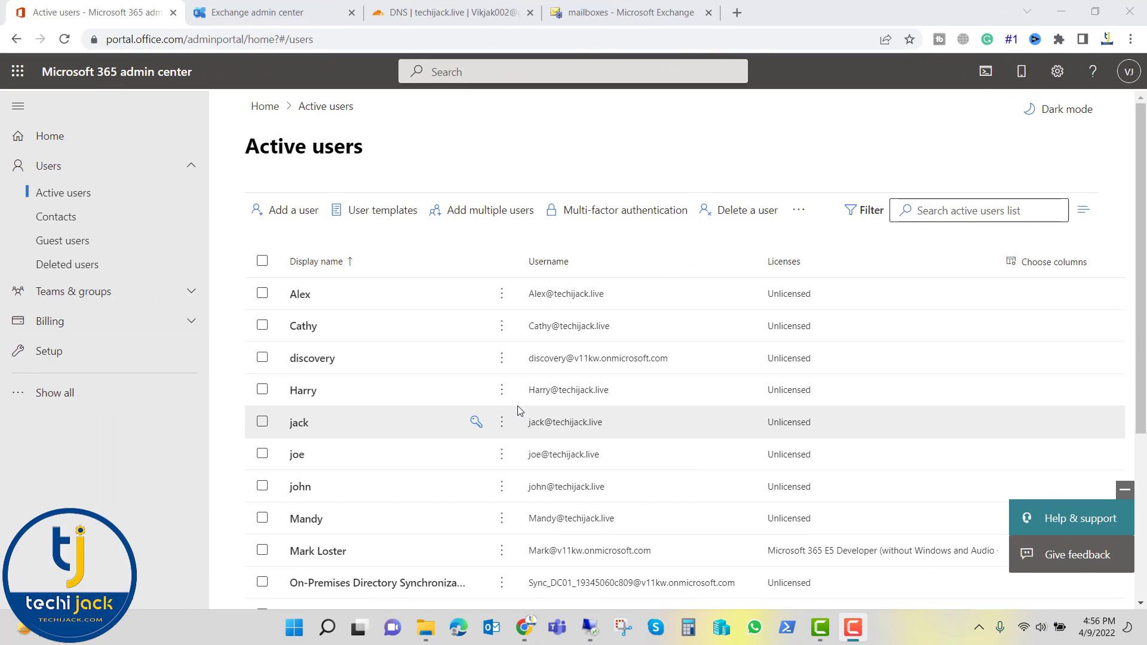
Scroll through the Active users list to see which usernames use techijack.live
{"action": "scroll", "coordinate": [551, 384], "scroll_direction": "down", "scroll_amount": 3}
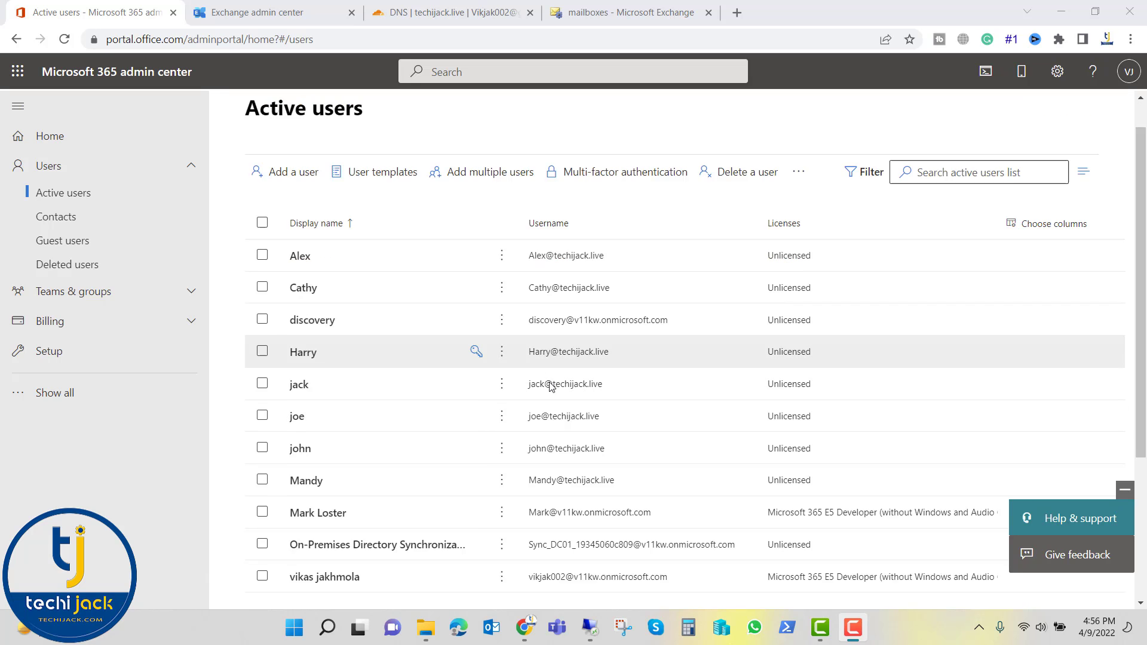
{"action": "scroll", "coordinate": [578, 385], "scroll_direction": "up", "scroll_amount": 3}
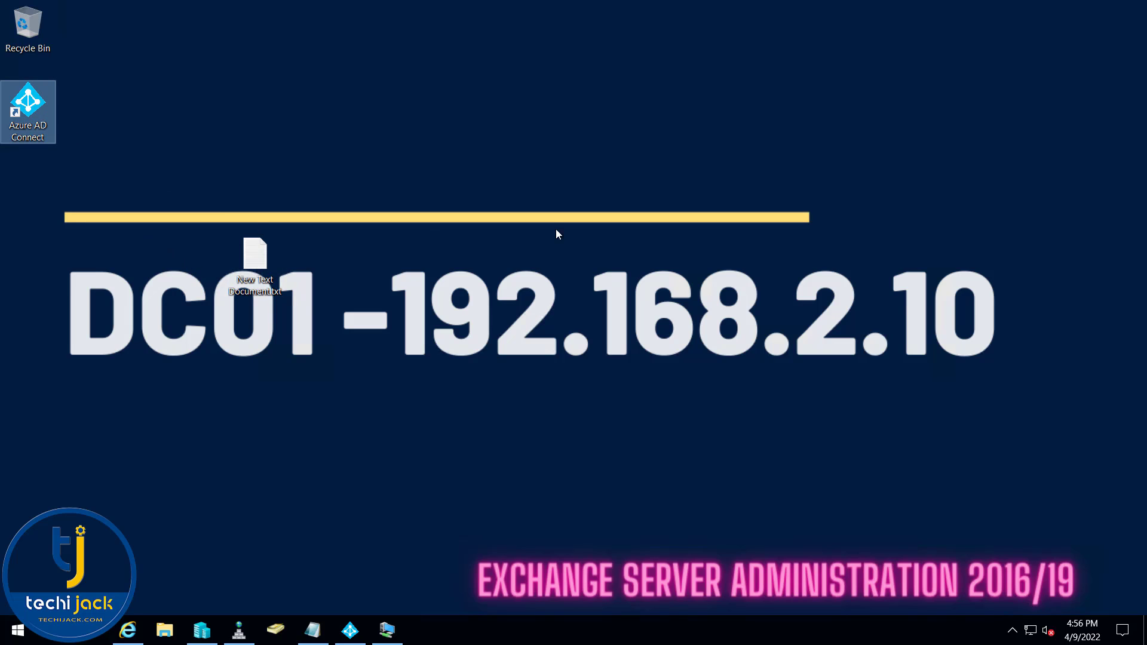
{"action": "left_click", "coordinate": [277, 637]}
{"action": "left_click", "coordinate": [409, 170]}
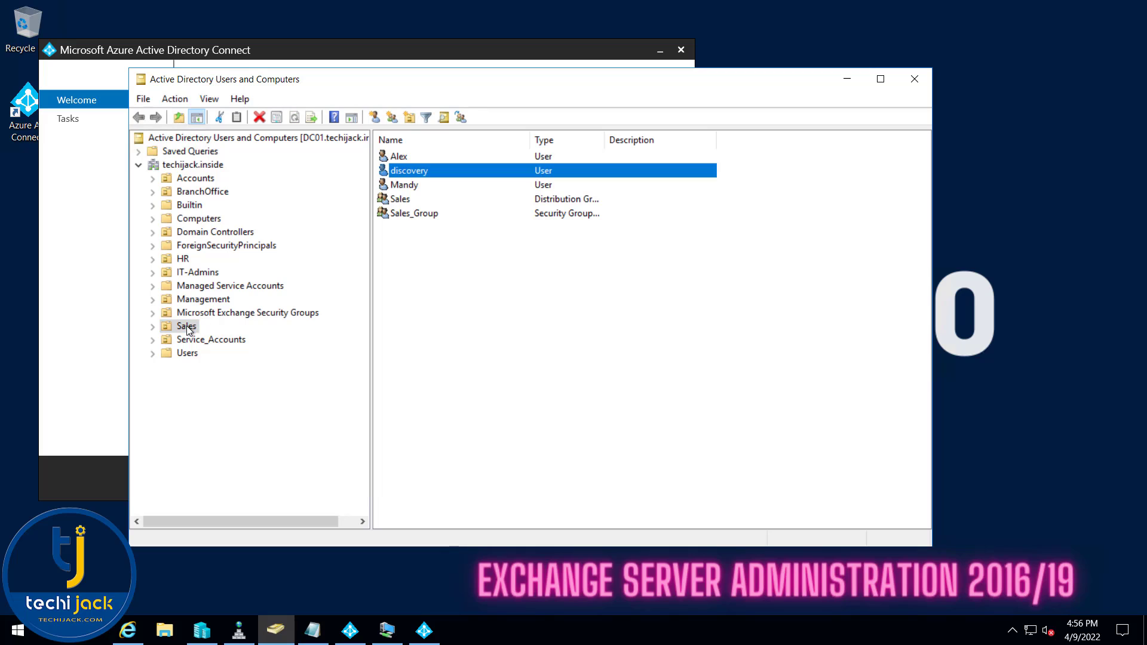
{"action": "left_click", "coordinate": [407, 169]}
{"action": "right_click", "coordinate": [409, 171]}
{"action": "left_click", "coordinate": [464, 390]}
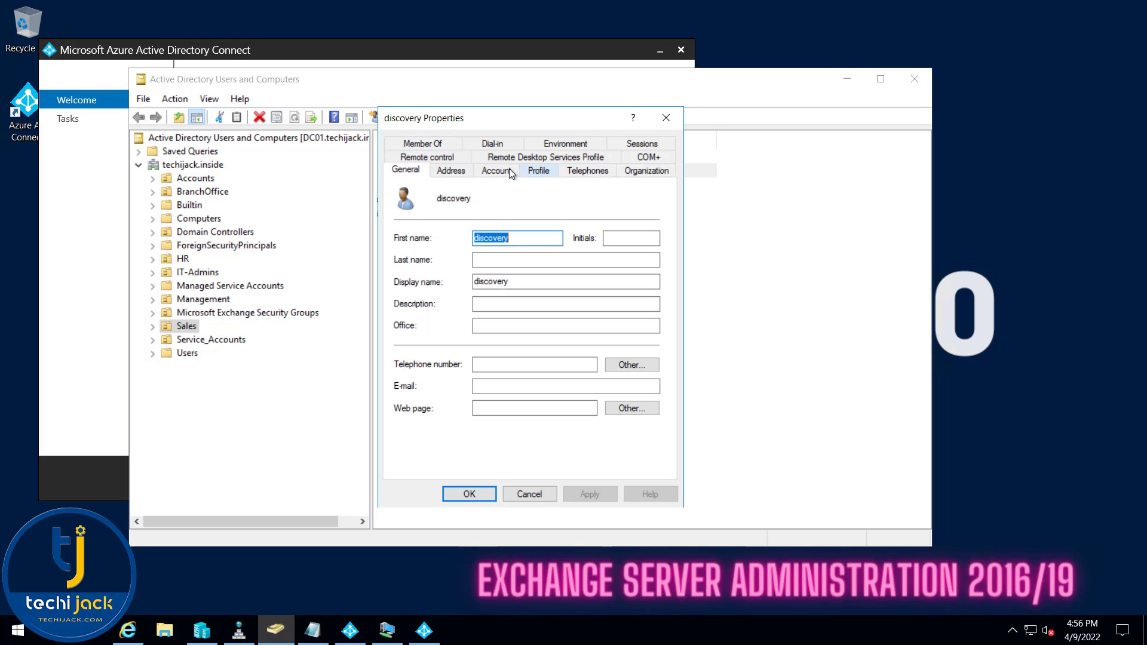
{"action": "left_click", "coordinate": [509, 169]}
{"action": "left_click", "coordinate": [561, 207]}
{"action": "left_click", "coordinate": [571, 220]}
{"action": "left_click", "coordinate": [580, 210]}
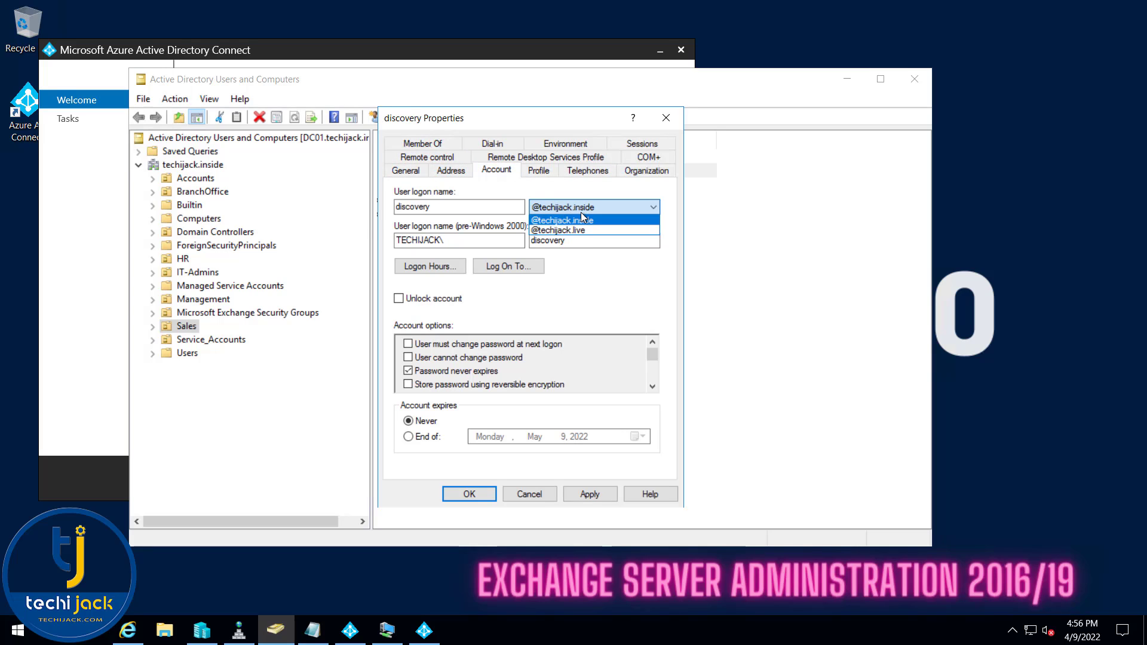
{"action": "left_click", "coordinate": [570, 230]}
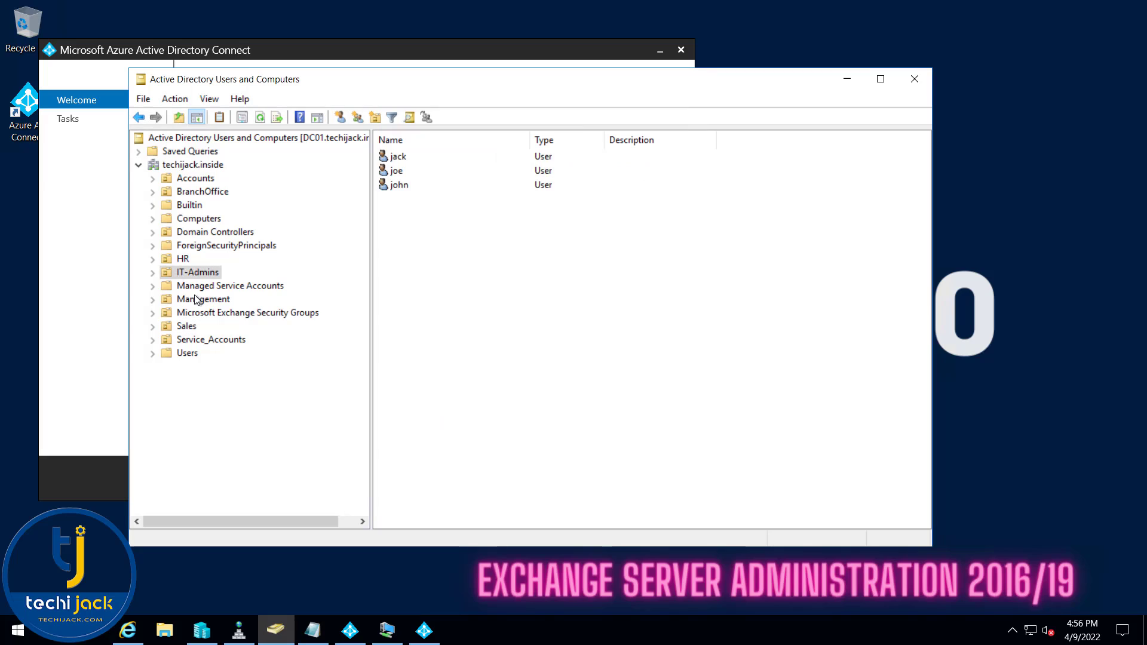
{"action": "left_click_drag", "start_coordinate": [582, 287], "coordinate": [389, 155]}
{"action": "right_click", "coordinate": [397, 159]}
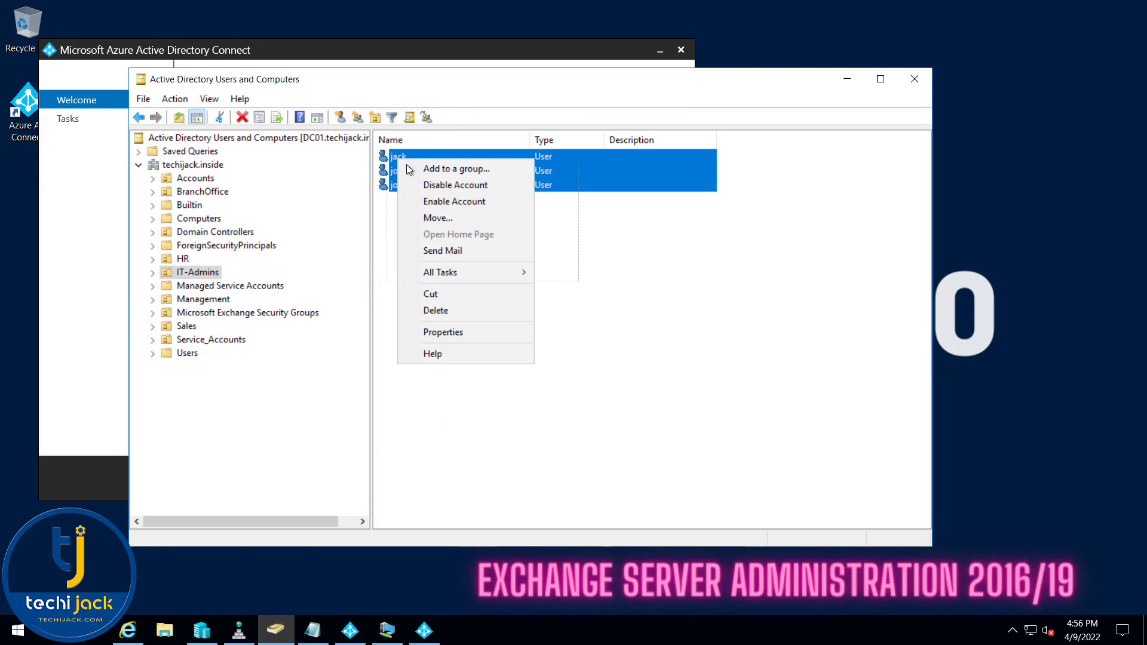
{"action": "left_click", "coordinate": [442, 333]}
{"action": "left_click", "coordinate": [447, 145]}
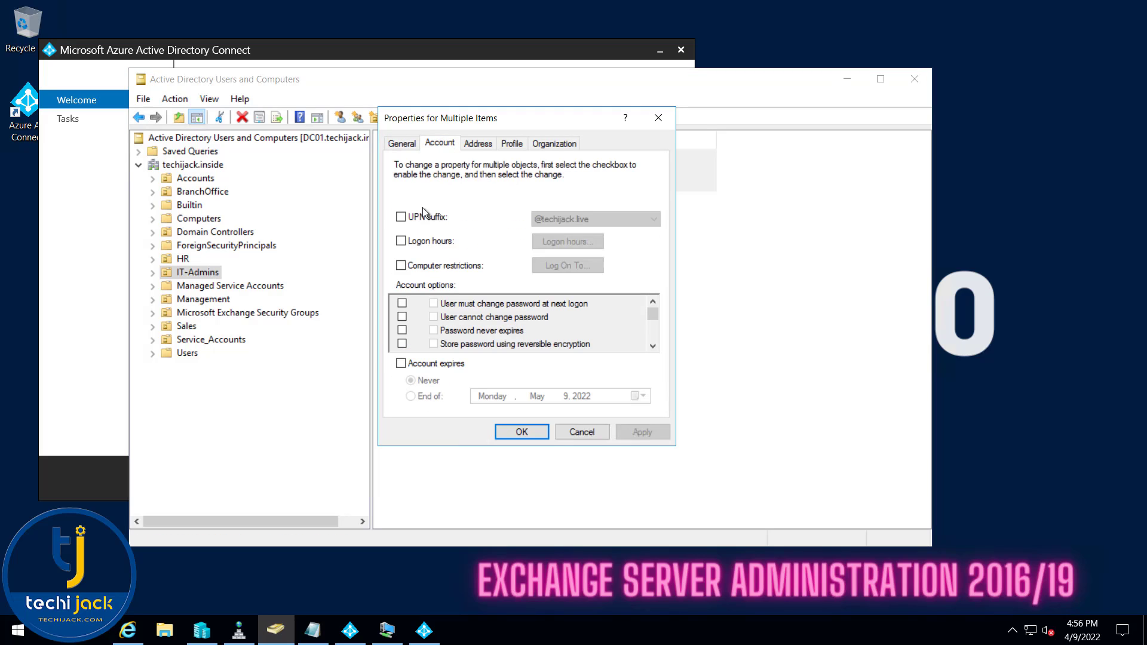
{"action": "left_click", "coordinate": [431, 220]}
{"action": "left_click", "coordinate": [585, 218]}
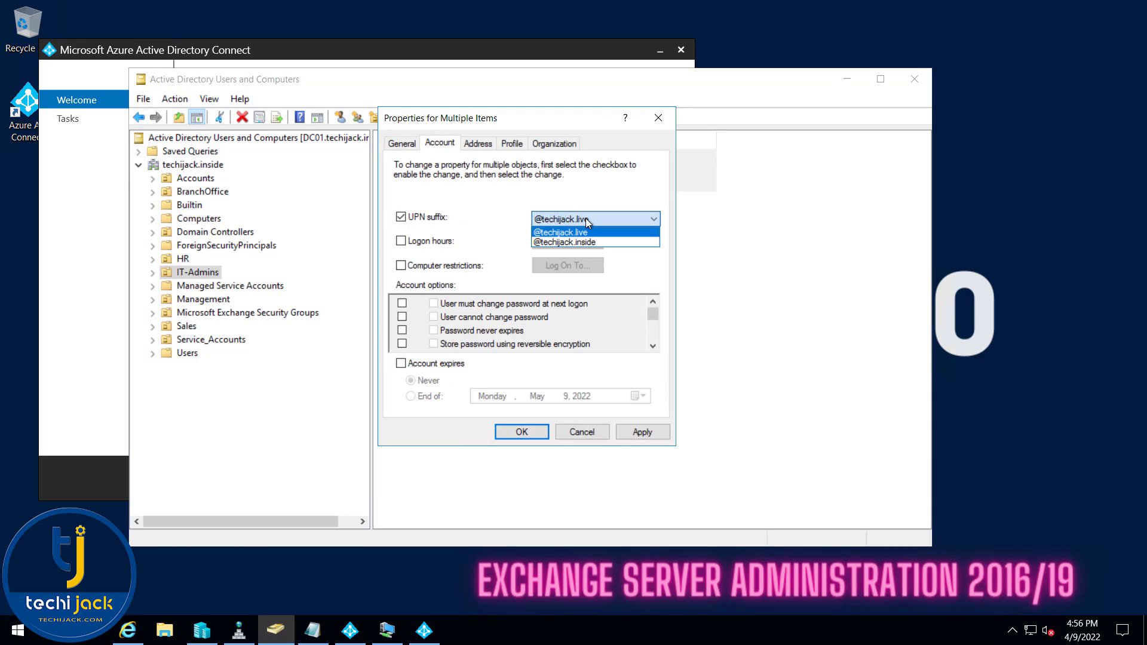
{"action": "left_click", "coordinate": [572, 200]}
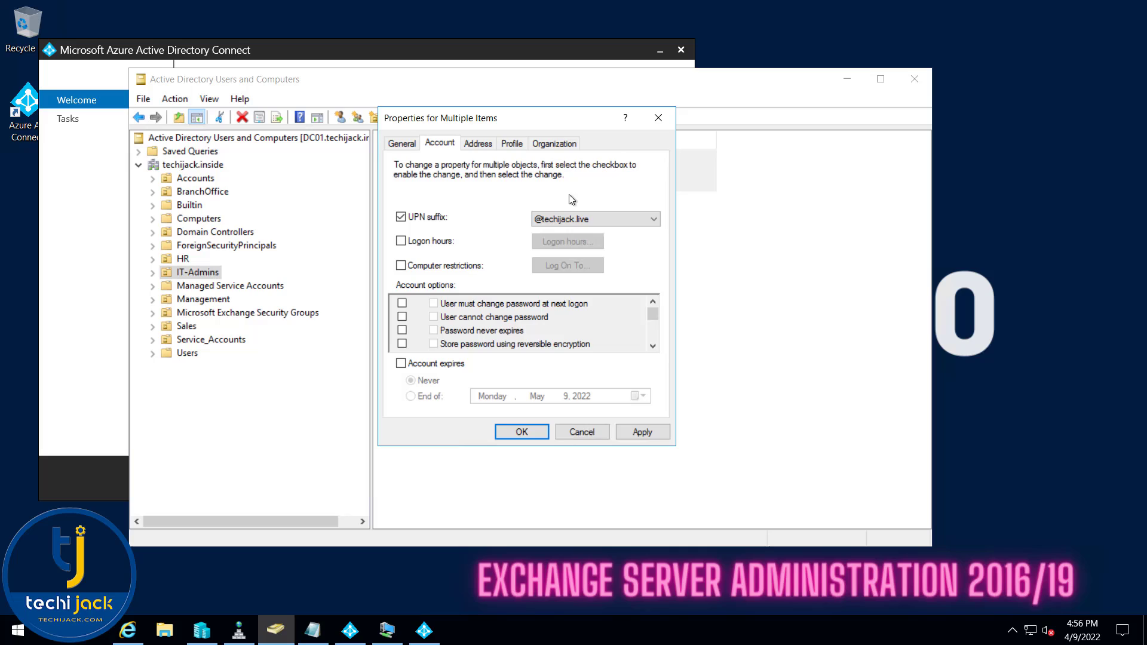
{"action": "left_click", "coordinate": [571, 432]}
{"action": "left_click", "coordinate": [915, 78]}
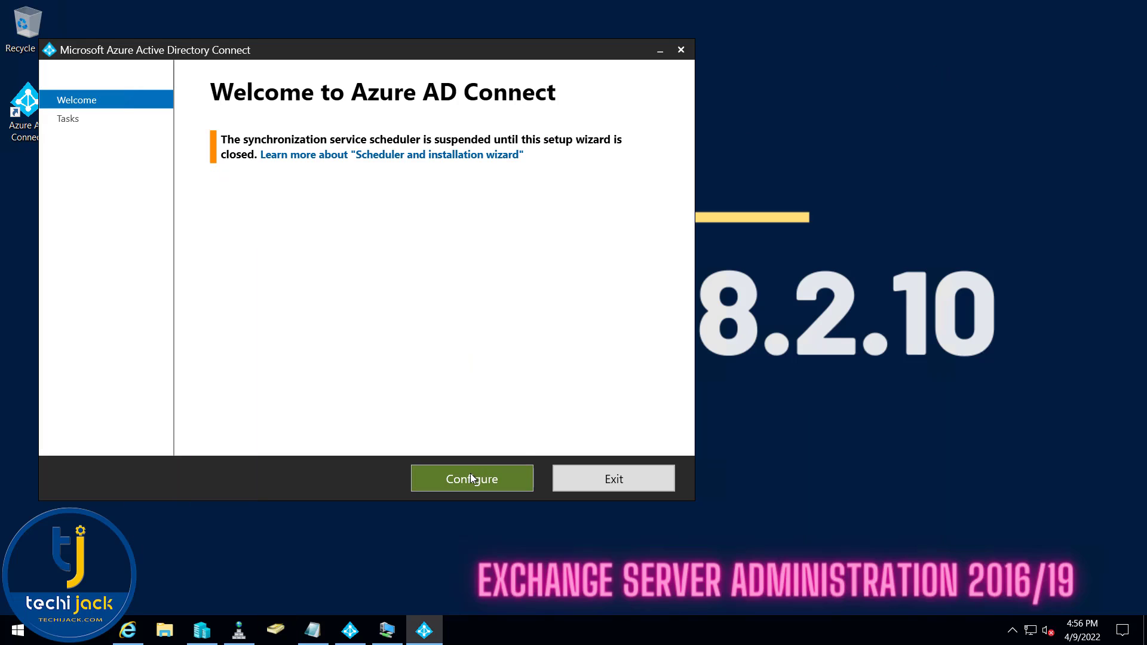
Reconfigure with customized synchronization options and sign in with the Azure AD admin password
{"action": "left_click", "coordinate": [454, 480]}
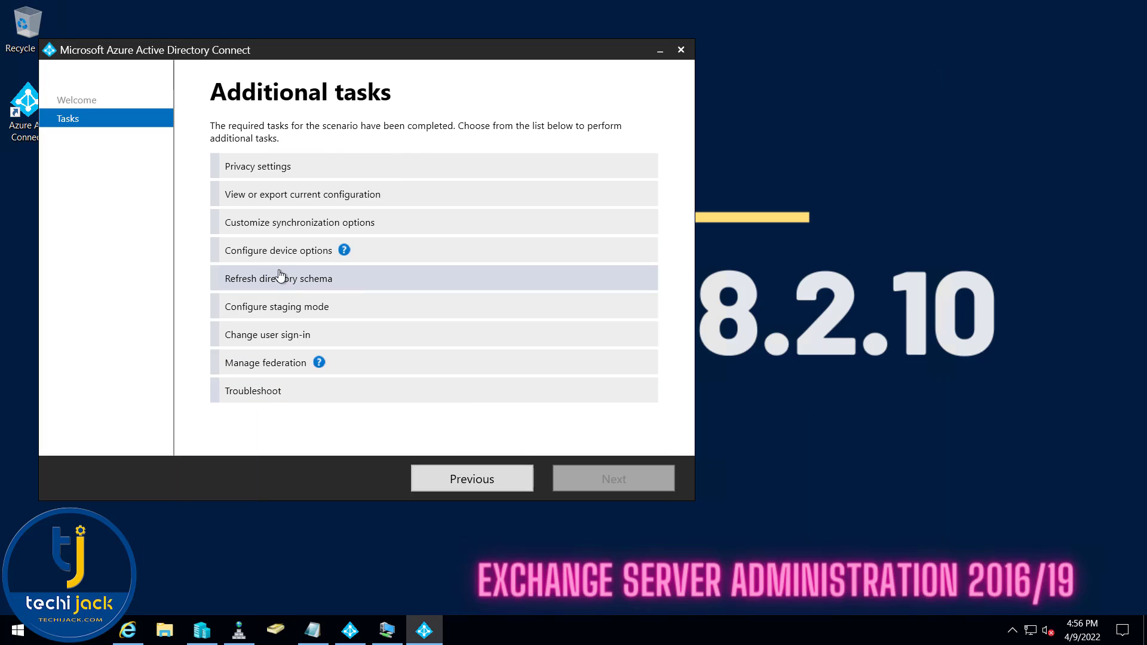
{"action": "left_click", "coordinate": [241, 229]}
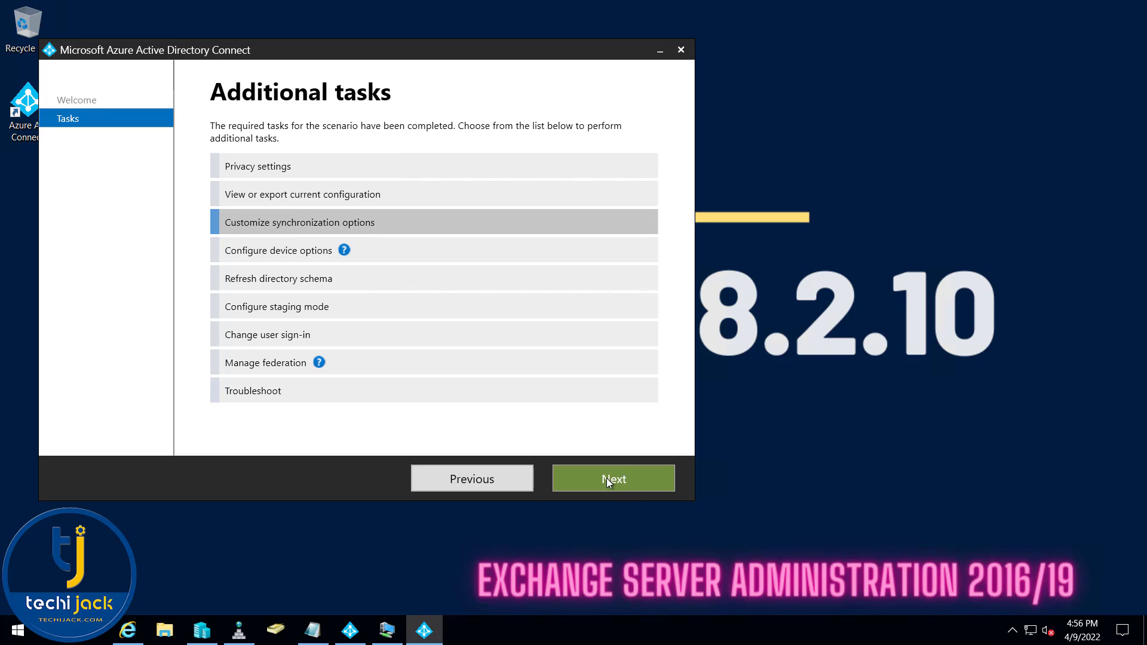
{"action": "left_click", "coordinate": [607, 478]}
{"action": "left_click", "coordinate": [262, 223]}
{"action": "type", "text": "••"}
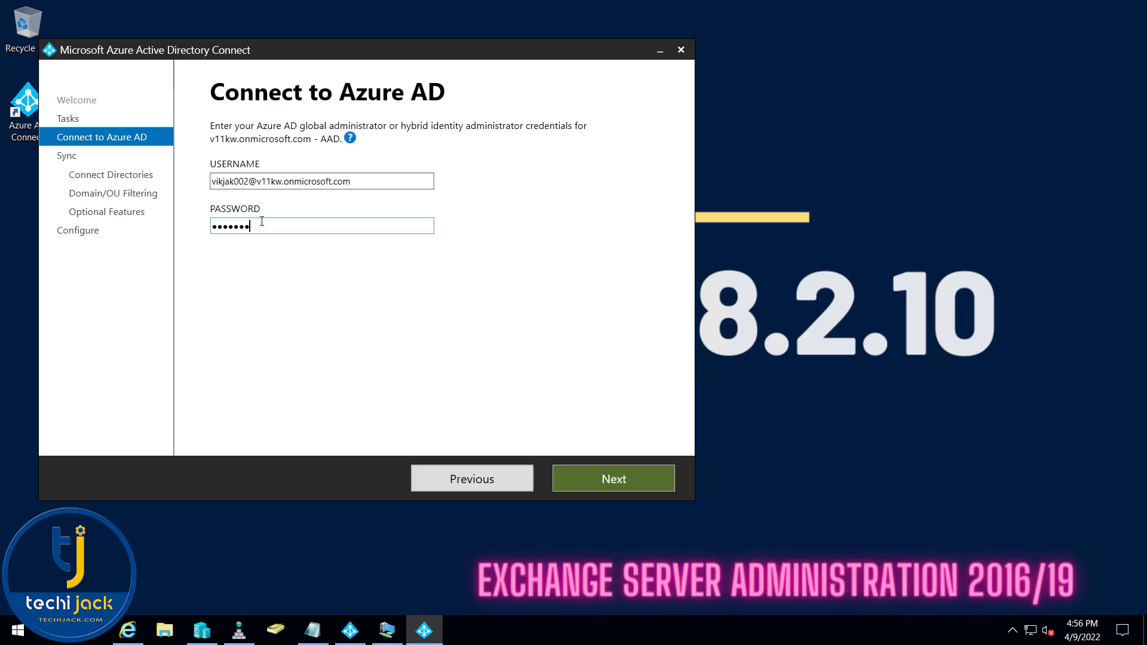
{"action": "type", "text": "•••••"}
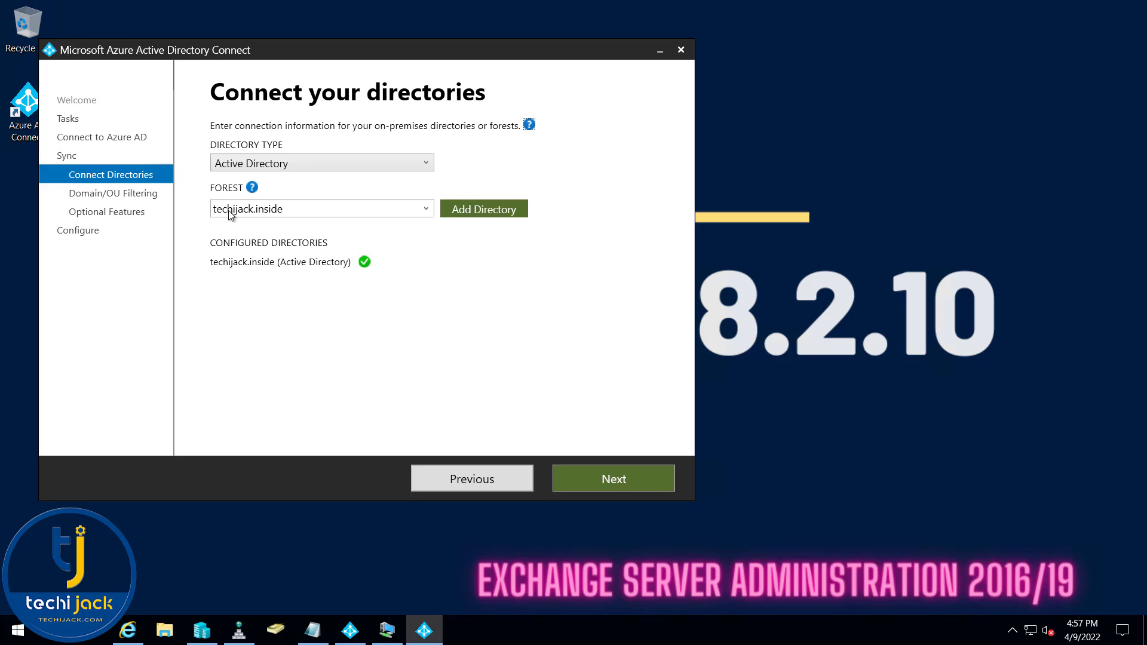
Review the techijack.inside OU tree in domain/OU filtering and continue past it
{"action": "left_click", "coordinate": [603, 475]}
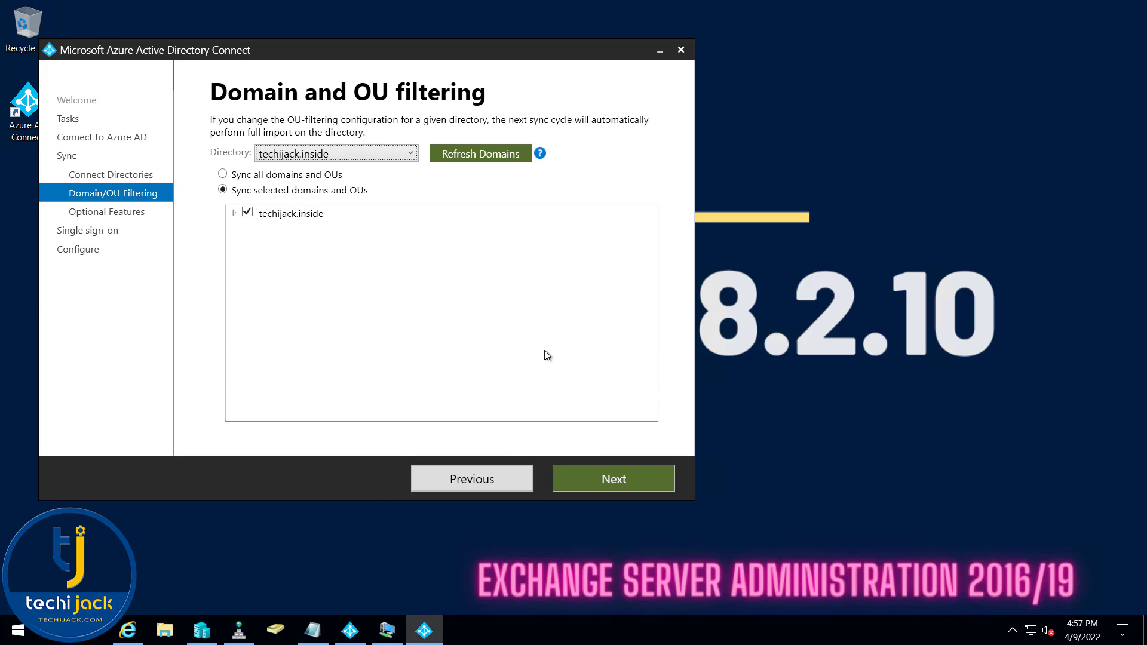
{"action": "left_click", "coordinate": [232, 215]}
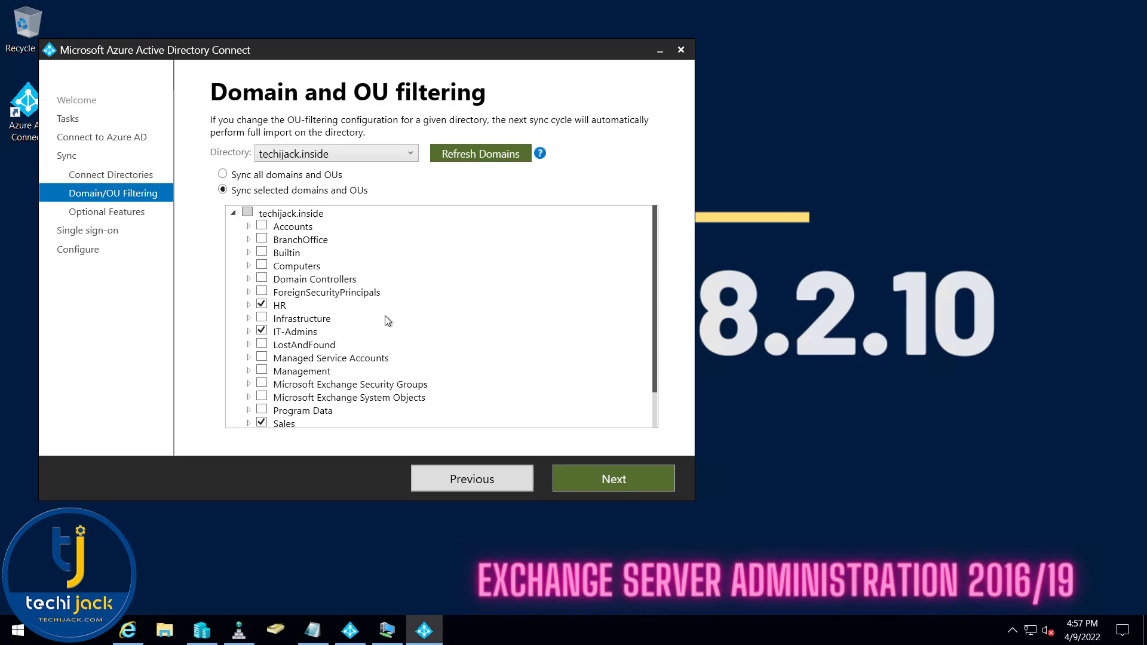
{"action": "scroll", "coordinate": [384, 316], "scroll_direction": "down", "scroll_amount": 2}
{"action": "left_click", "coordinate": [574, 474]}
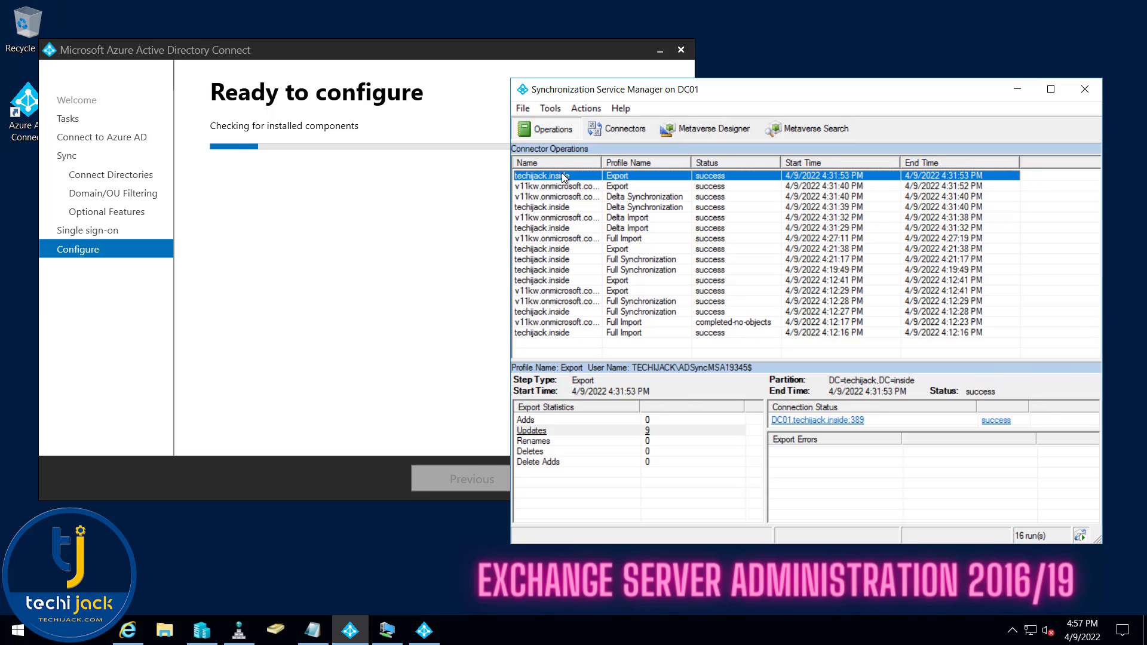
Inspect the nine updated export objects, then apply the Azure AD Connect sync configuration
{"action": "left_click", "coordinate": [531, 430]}
{"action": "left_click_drag", "start_coordinate": [668, 323], "coordinate": [633, 227]}
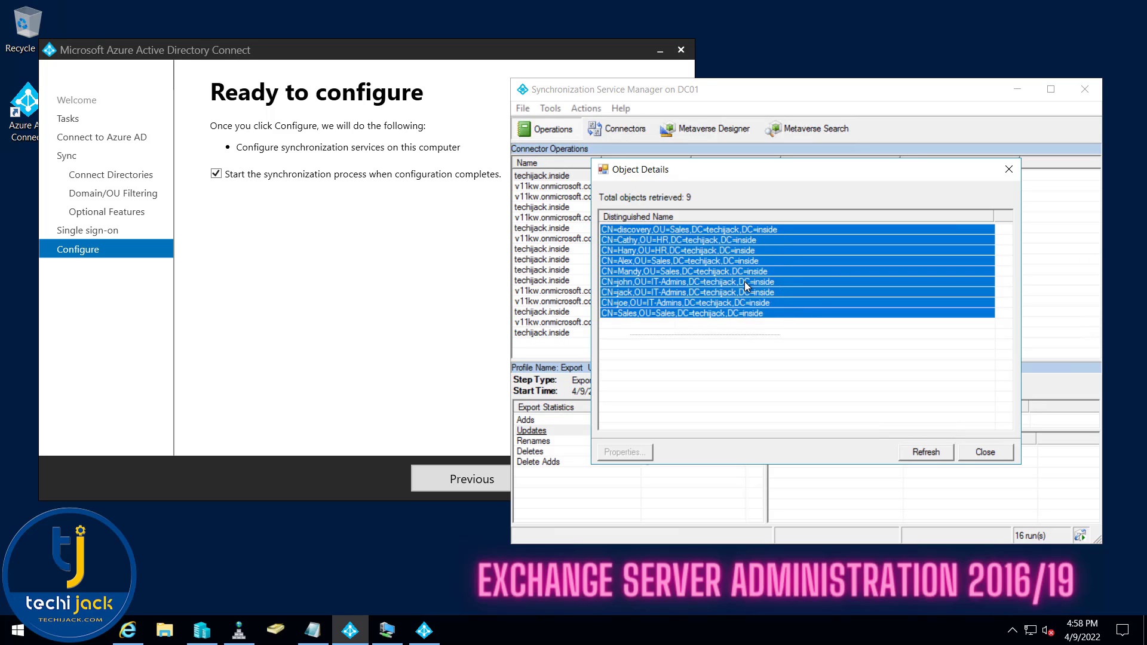
{"action": "left_click", "coordinate": [992, 454]}
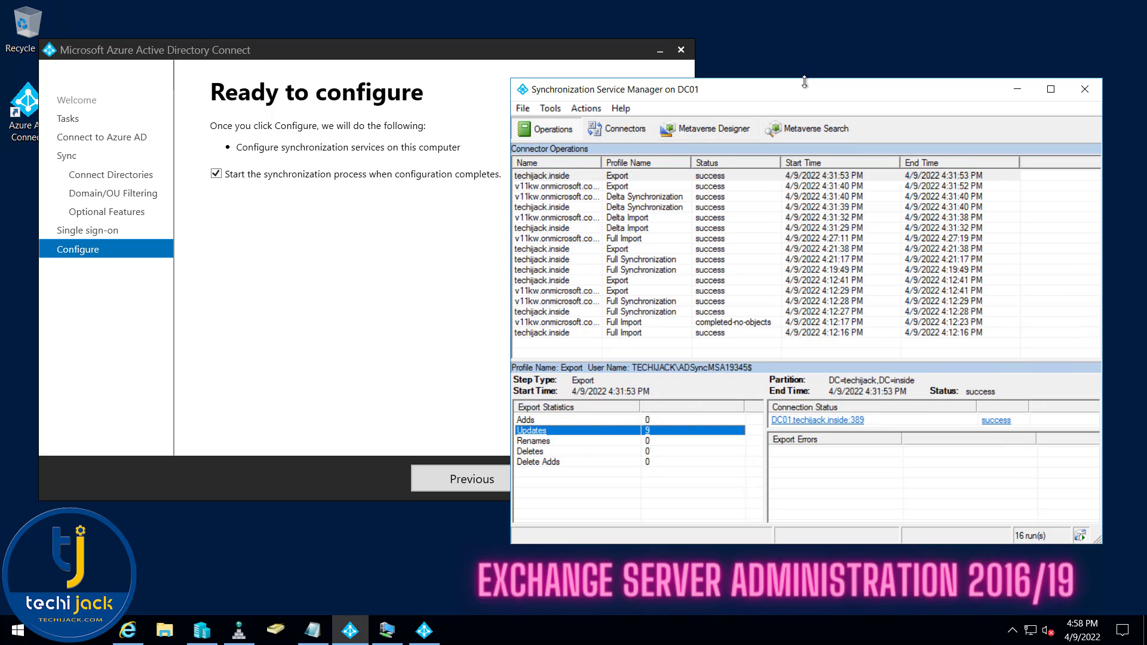
{"action": "left_click", "coordinate": [1017, 89]}
{"action": "left_click", "coordinate": [604, 479]}
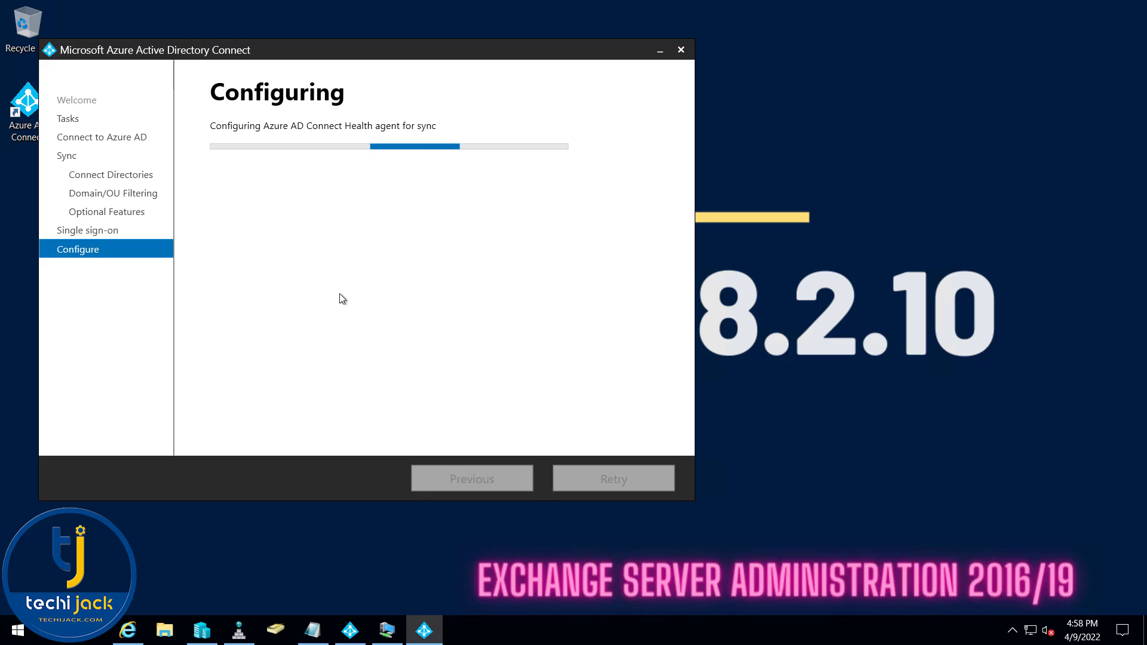
{"action": "left_click", "coordinate": [387, 631]}
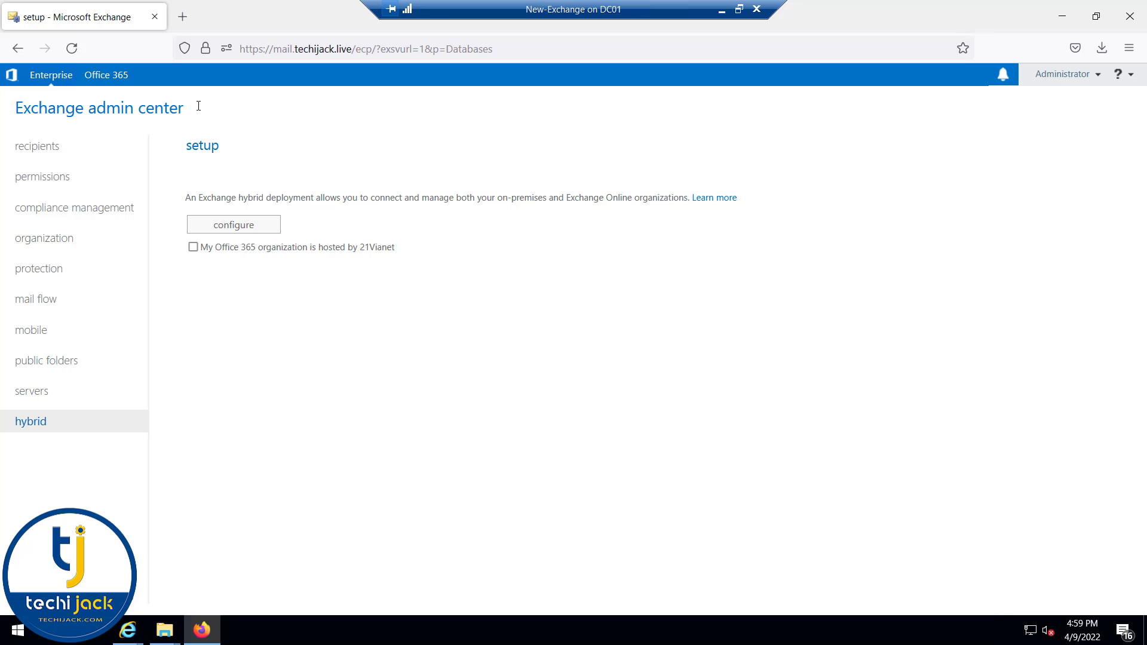
Attempt hybrid configuration, dismiss the sign-in notice, and bring the on-premises mailboxes window forward
{"action": "left_click", "coordinate": [231, 227]}
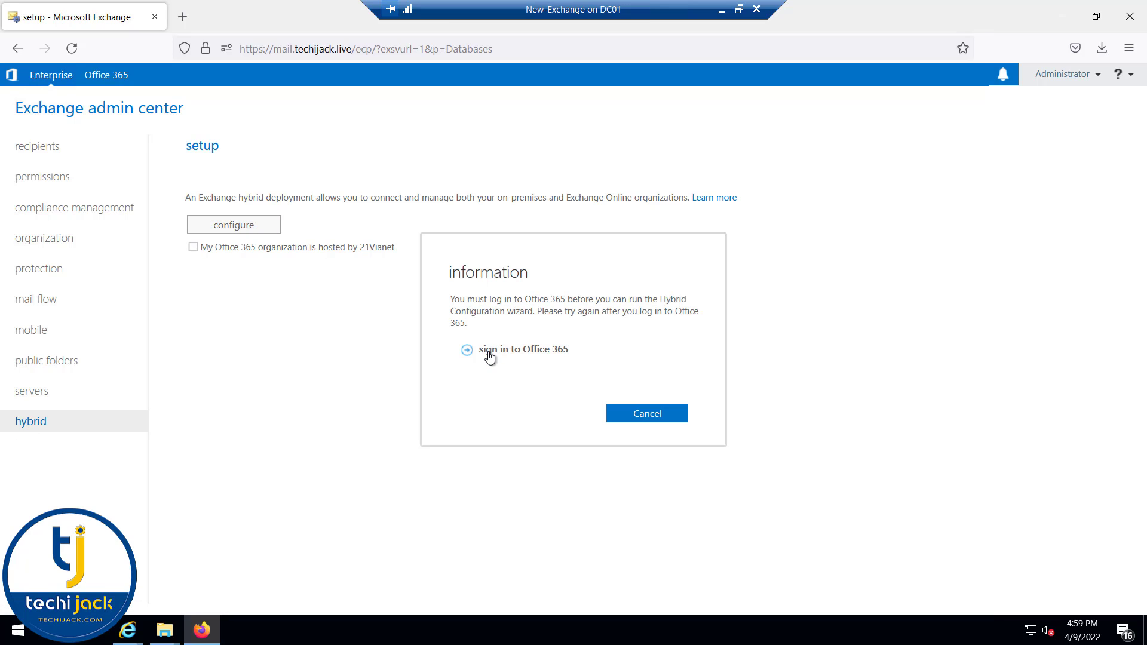
{"action": "left_click", "coordinate": [628, 419]}
{"action": "left_click", "coordinate": [126, 639]}
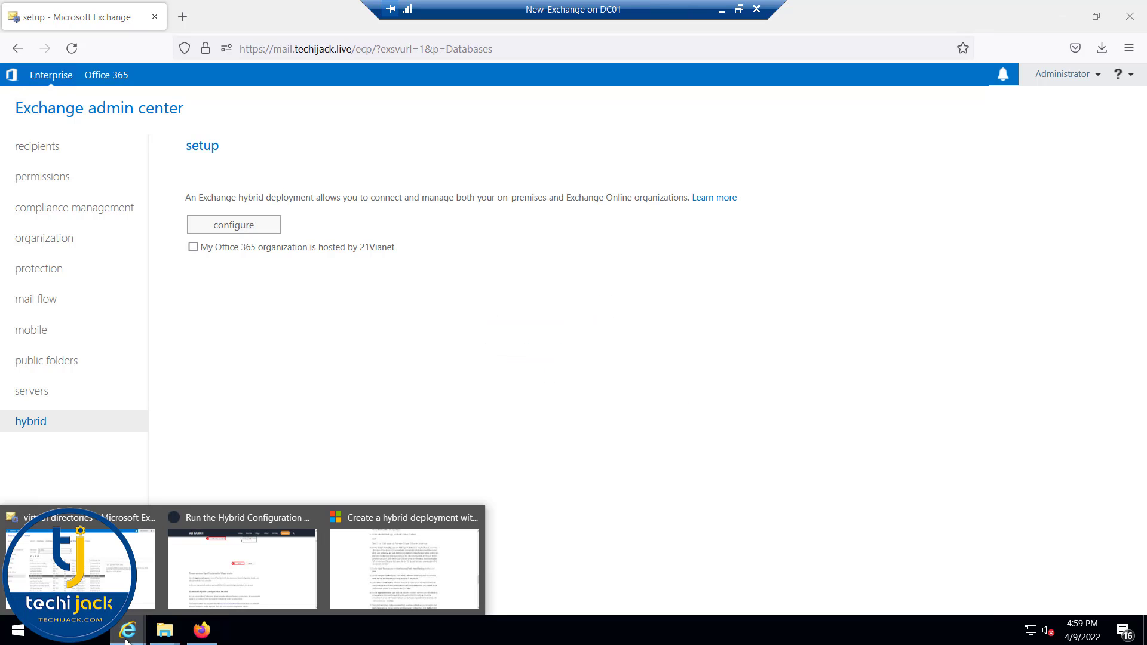
{"action": "left_click", "coordinate": [135, 544]}
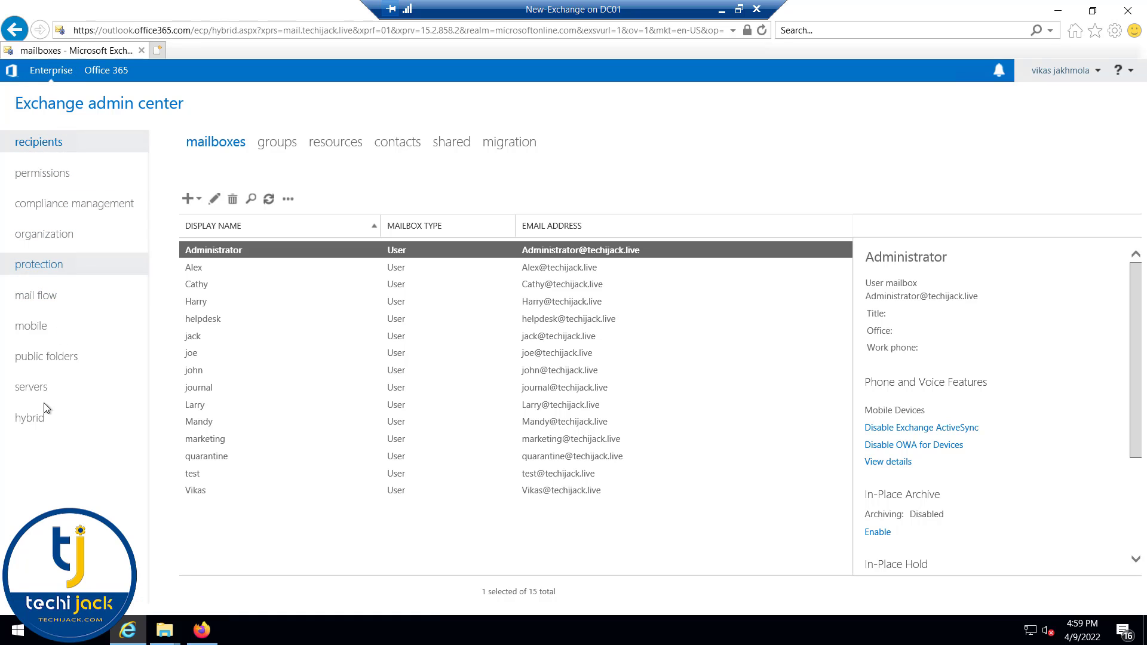
View Office 365 recipients: the 7 mail-user contacts, then the 2 cloud mailboxes
{"action": "left_click", "coordinate": [105, 77]}
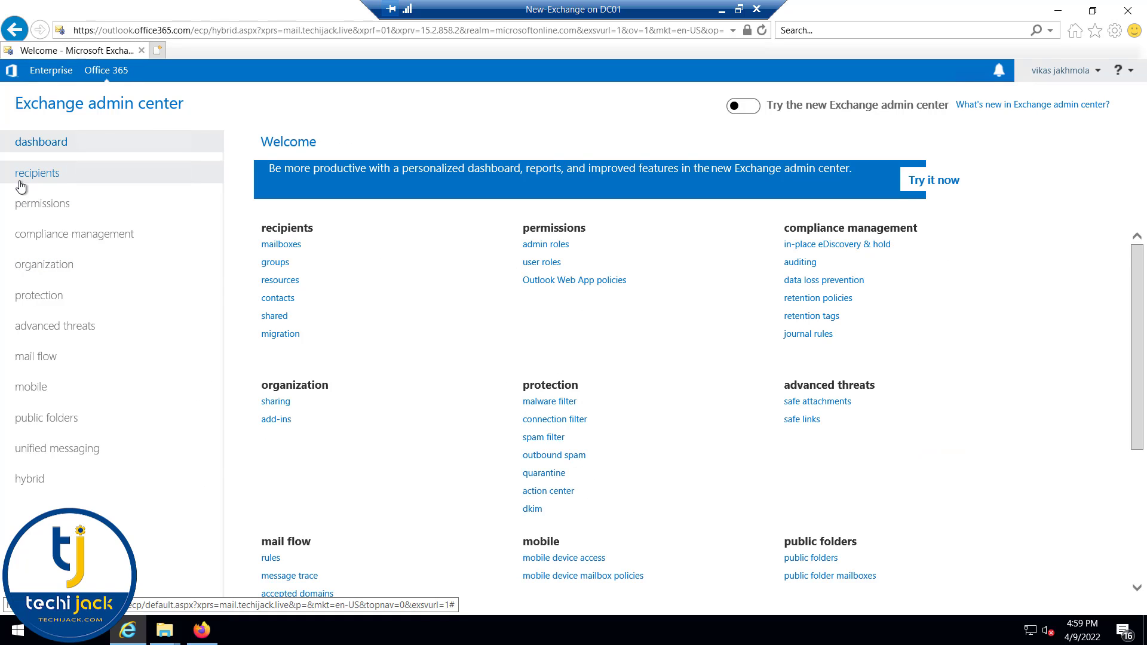
{"action": "left_click", "coordinate": [49, 174]}
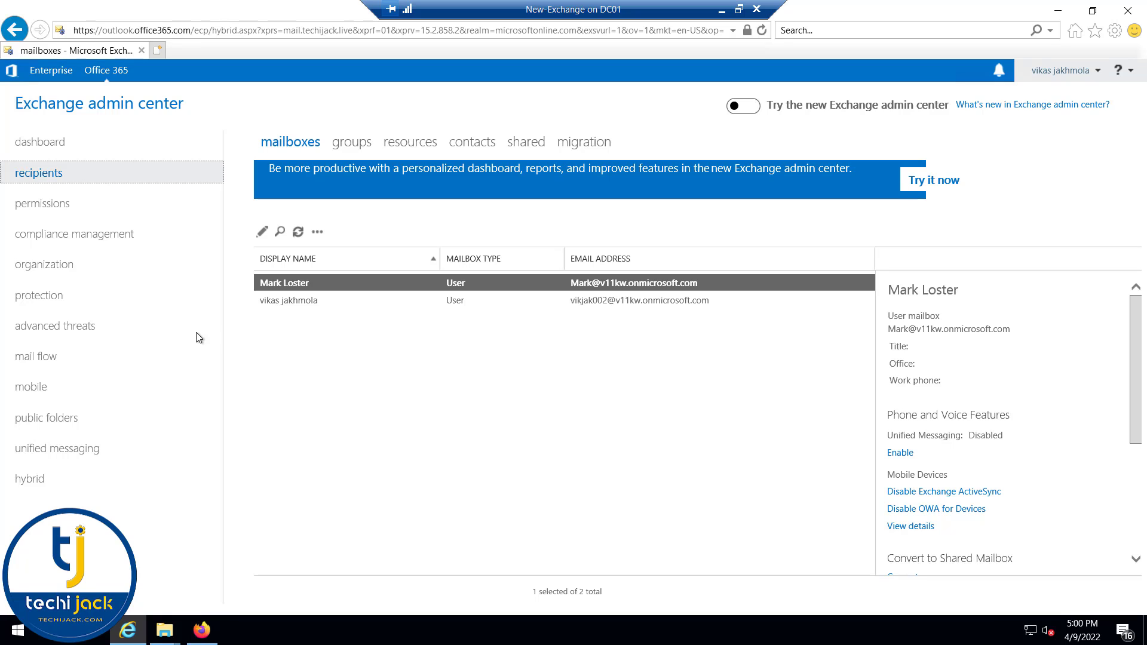
{"action": "left_click", "coordinate": [470, 143]}
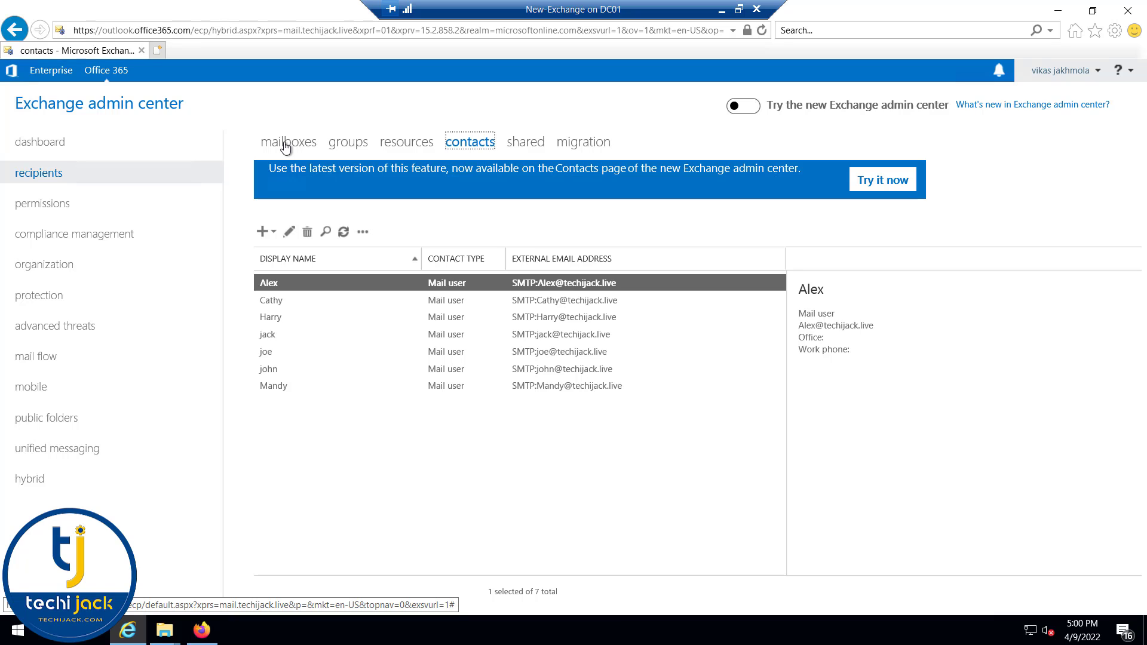
{"action": "left_click", "coordinate": [285, 147]}
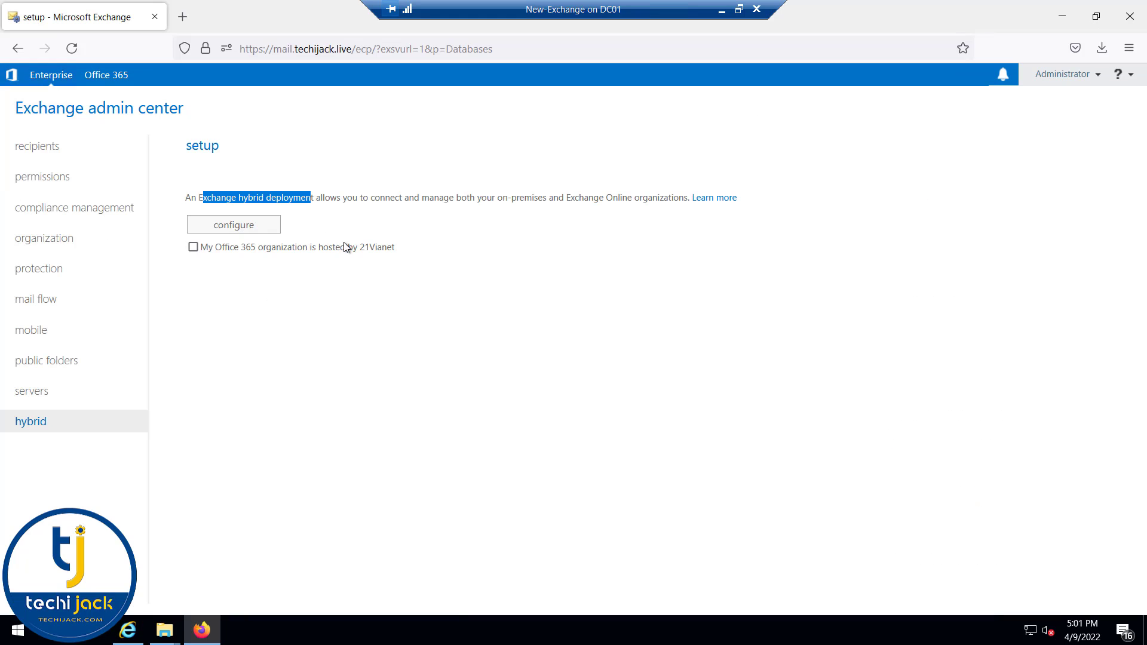
Start hybrid deployment setup, install the Hybrid Configuration Wizard, and close Azure AD Connect setup
{"action": "left_click", "coordinate": [342, 248]}
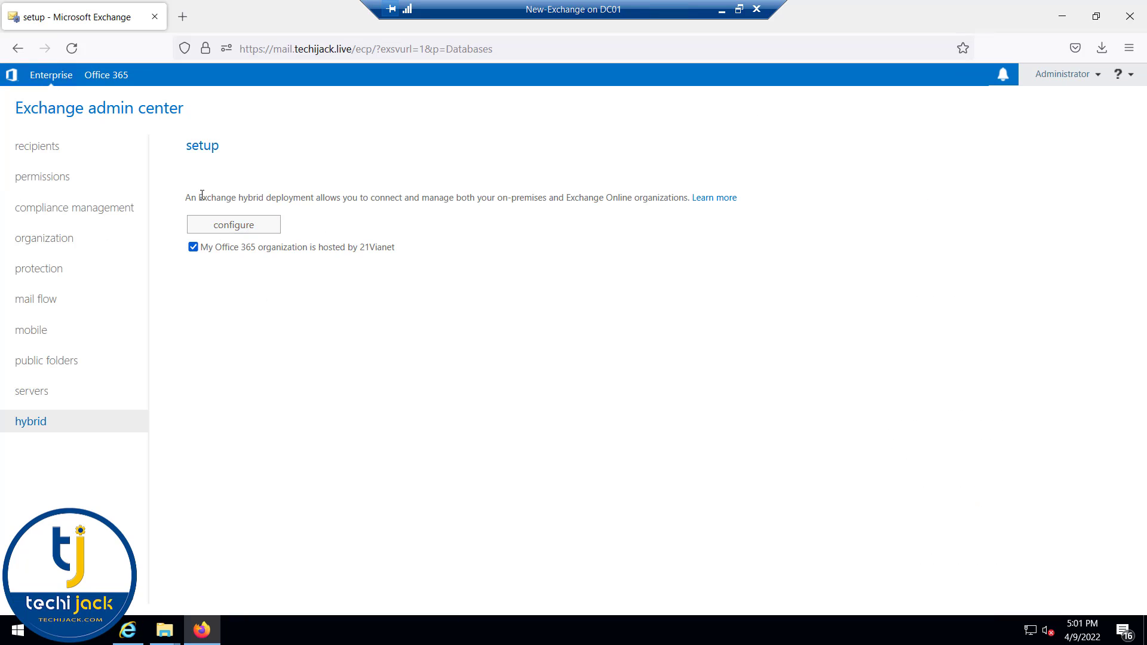
{"action": "left_click_drag", "start_coordinate": [197, 196], "coordinate": [312, 198]}
{"action": "left_click", "coordinate": [252, 234]}
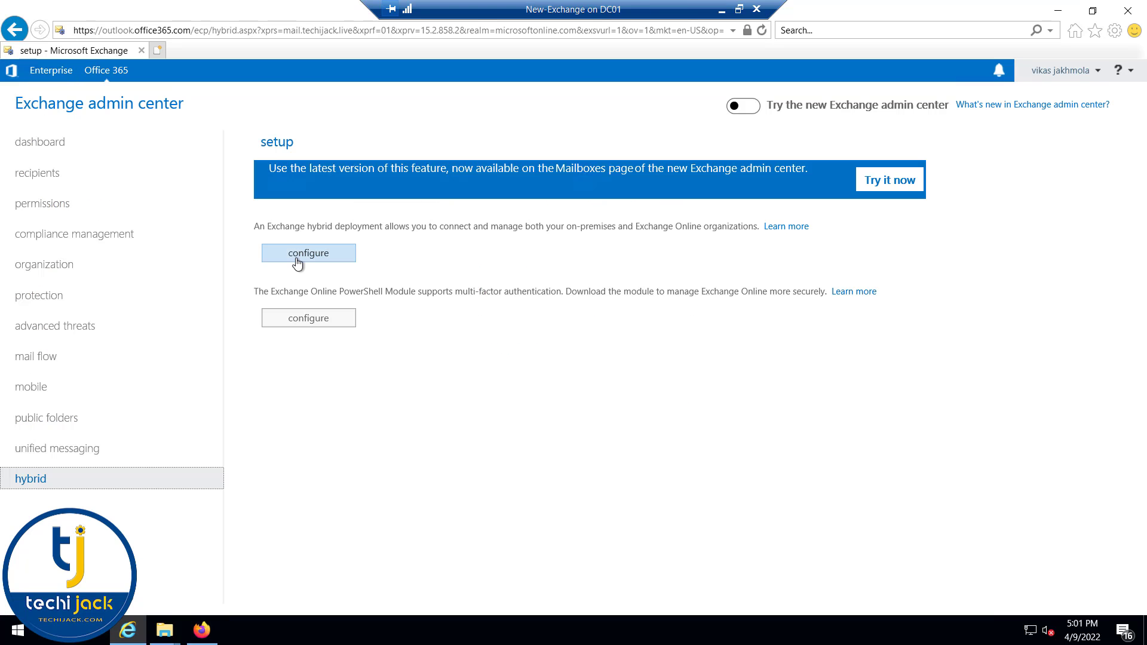
{"action": "left_click", "coordinate": [297, 263]}
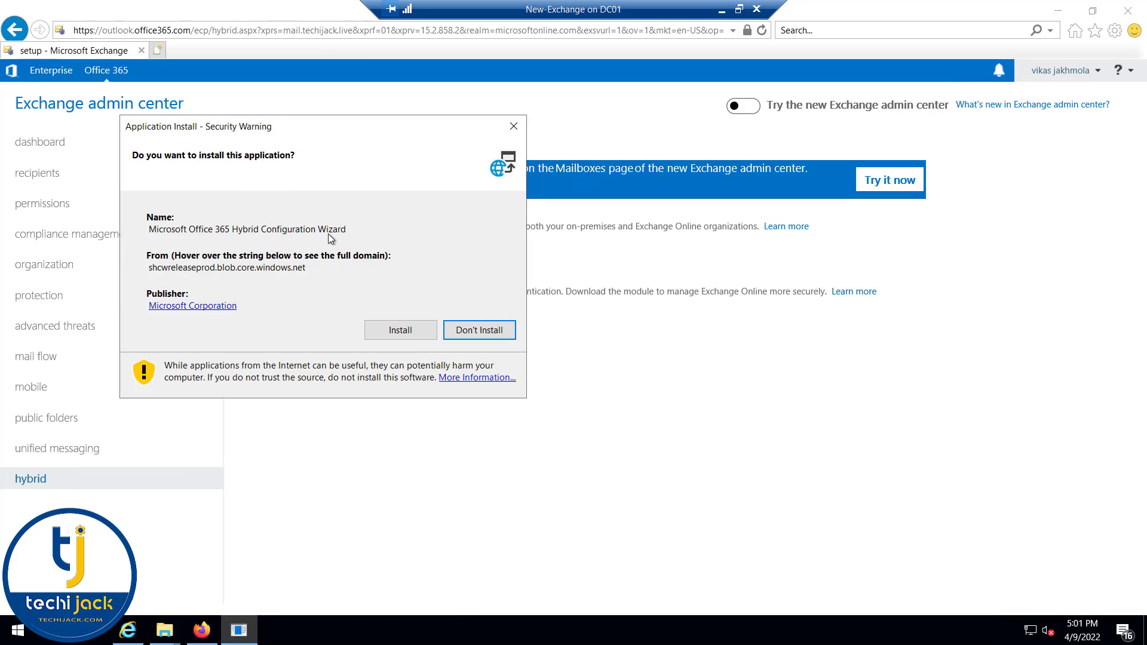
{"action": "left_click", "coordinate": [392, 326]}
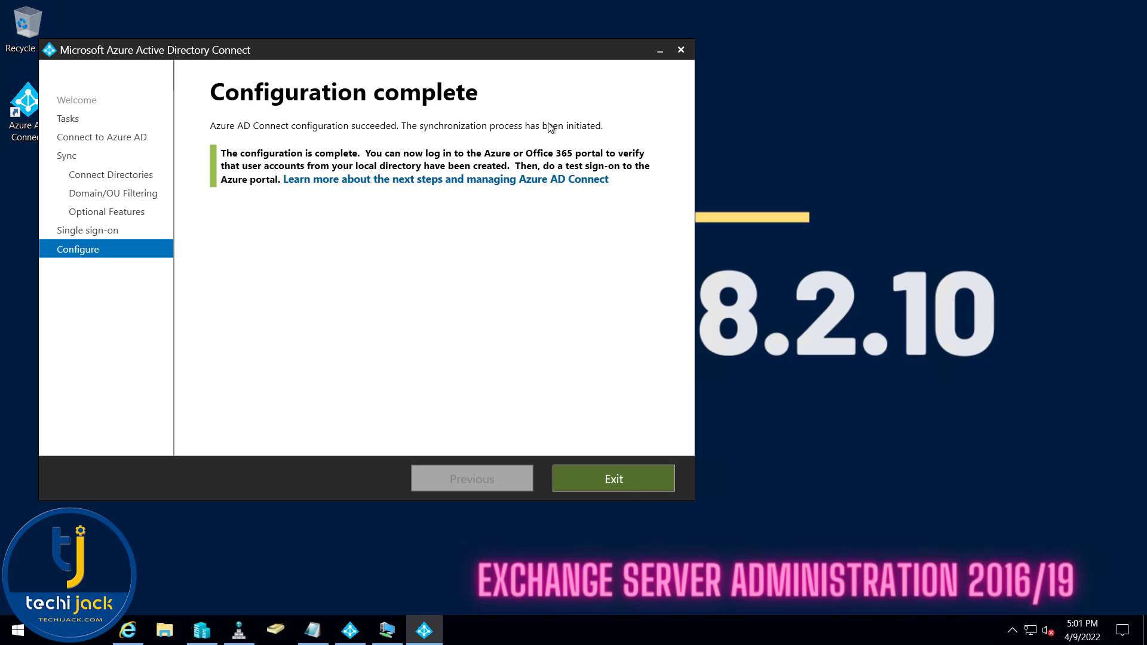
{"action": "left_click", "coordinate": [618, 482]}
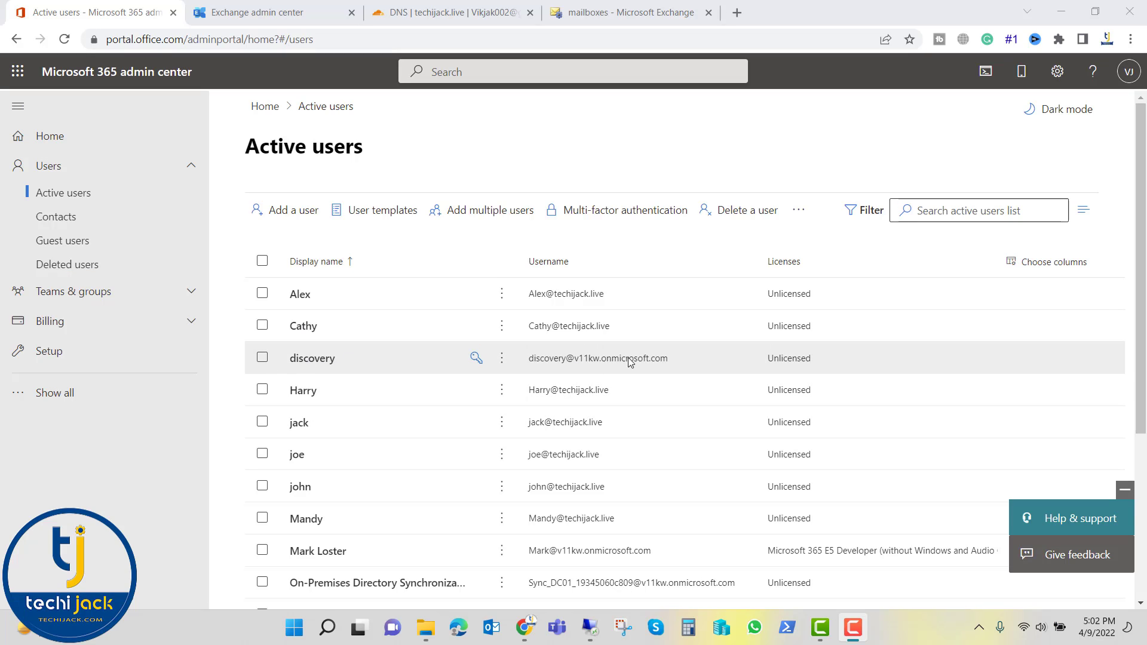
Refresh Active users to confirm techijack.live usernames, then open a cloud user's mailbox details
{"action": "left_click", "coordinate": [64, 39]}
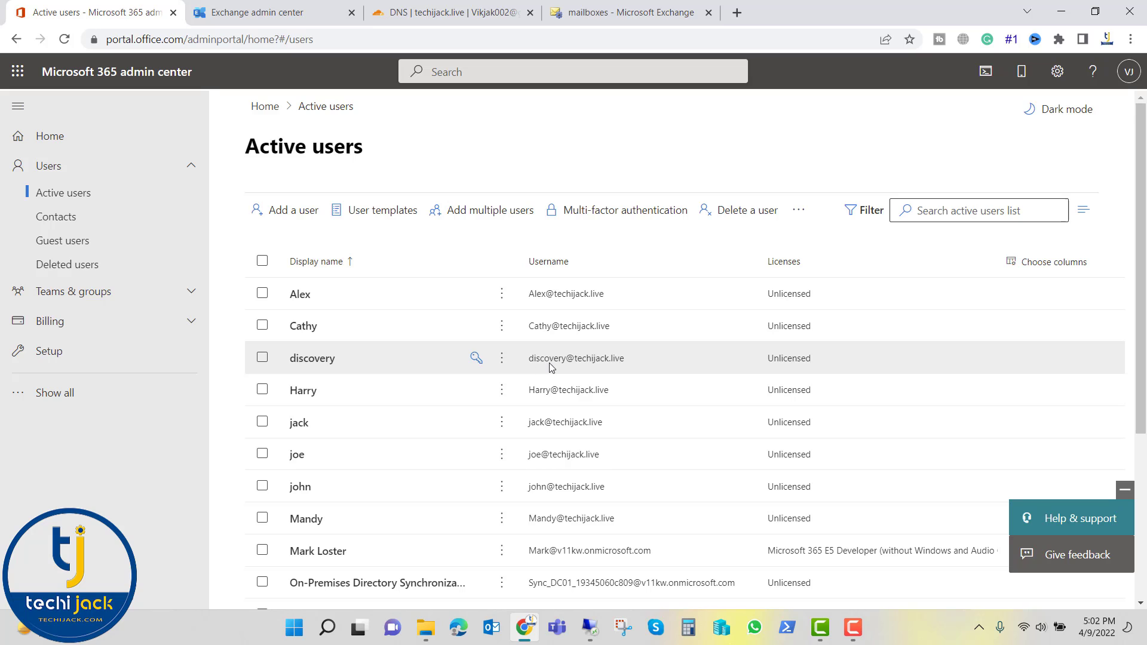
{"action": "scroll", "coordinate": [614, 349], "scroll_direction": "down", "scroll_amount": 1}
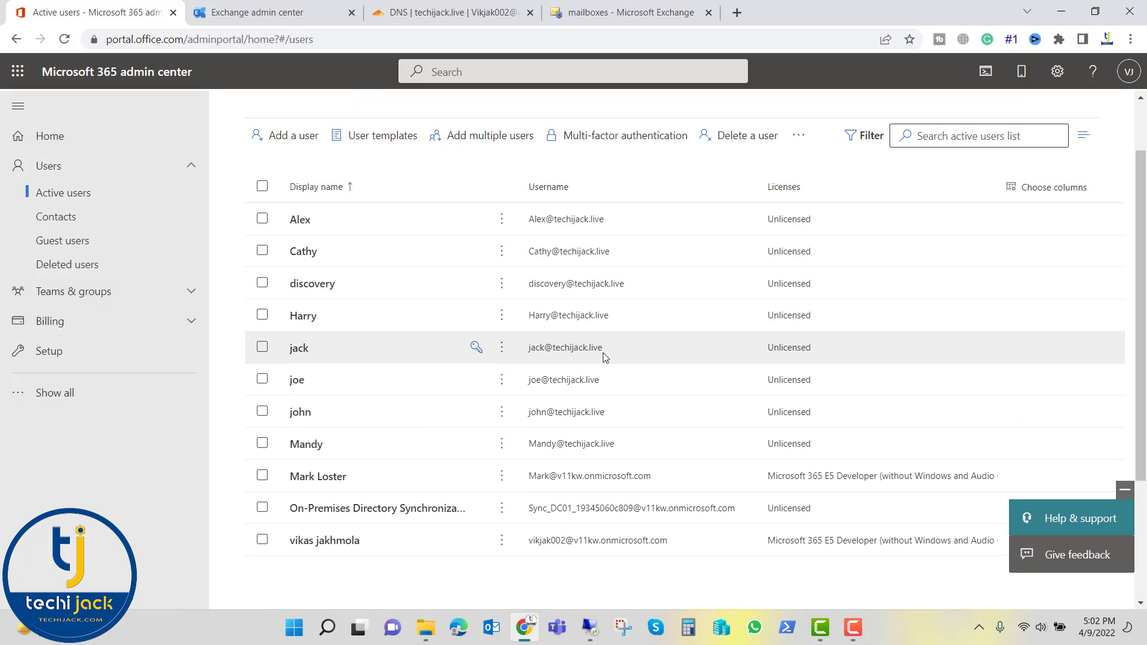
{"action": "scroll", "coordinate": [603, 389], "scroll_direction": "up", "scroll_amount": 1}
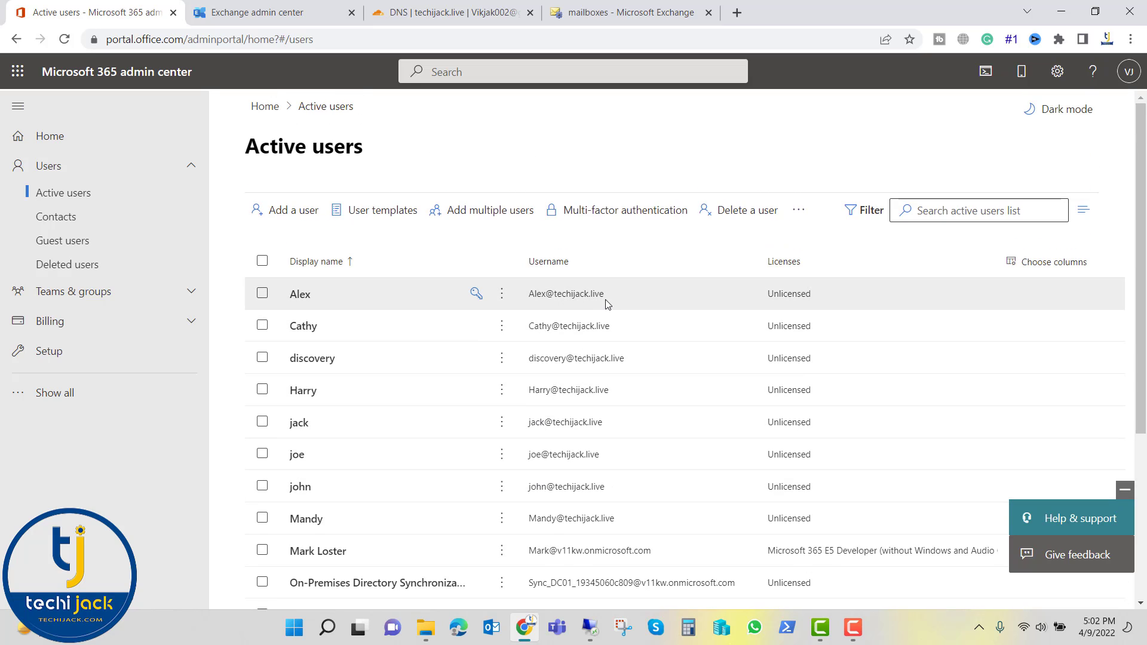
{"action": "scroll", "coordinate": [577, 361], "scroll_direction": "down", "scroll_amount": 2}
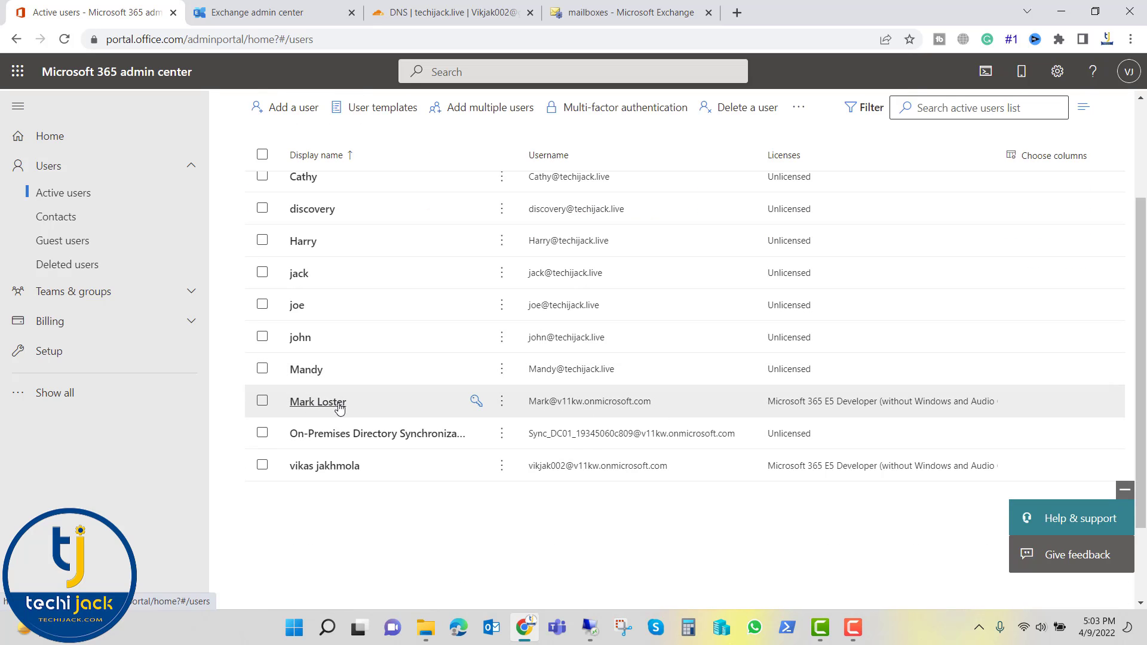
{"action": "left_click", "coordinate": [322, 409]}
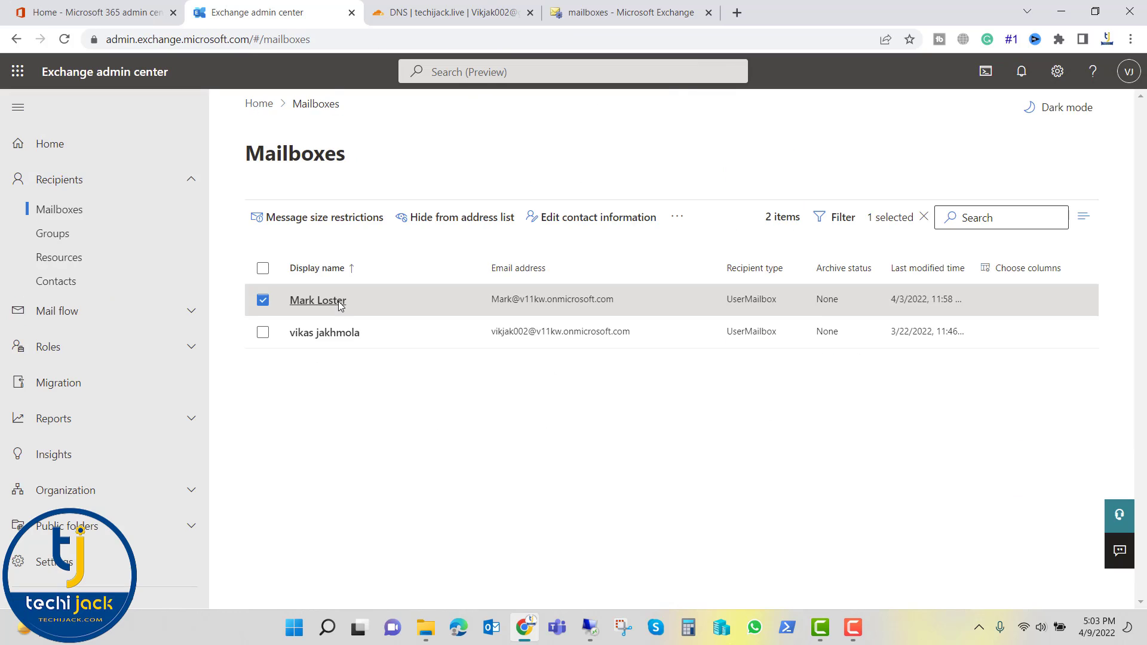
{"action": "left_click", "coordinate": [341, 301]}
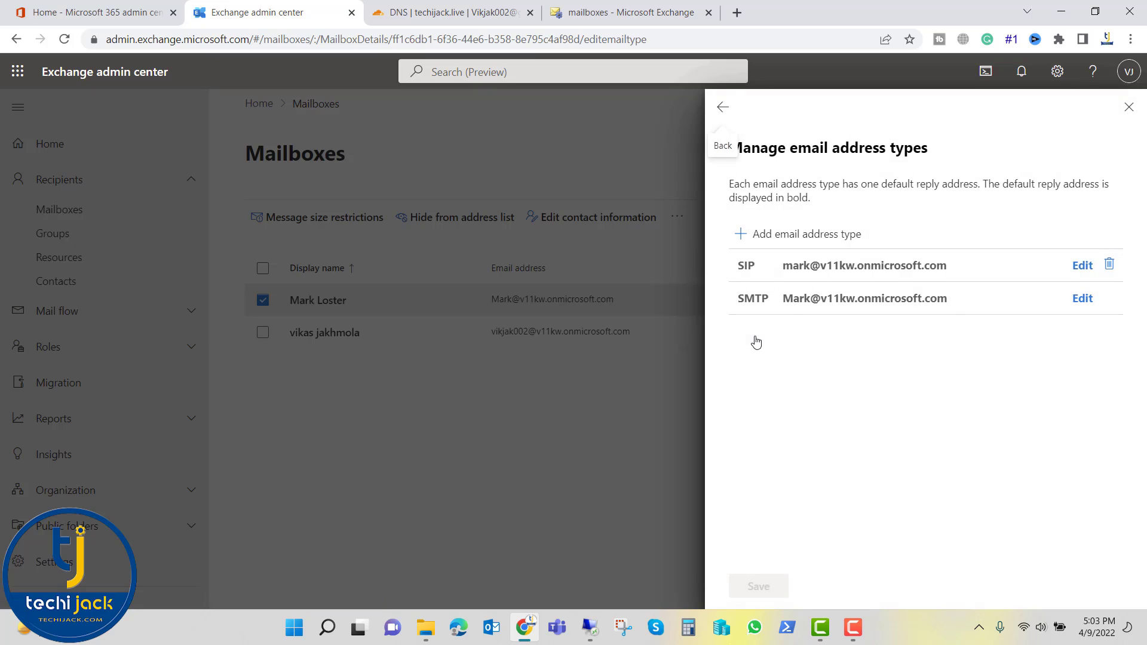
Draft a non-reply techijack.live SMTP address for the cloud mailbox, then discard it unsaved
{"action": "left_click", "coordinate": [738, 235]}
{"action": "left_click", "coordinate": [942, 305]}
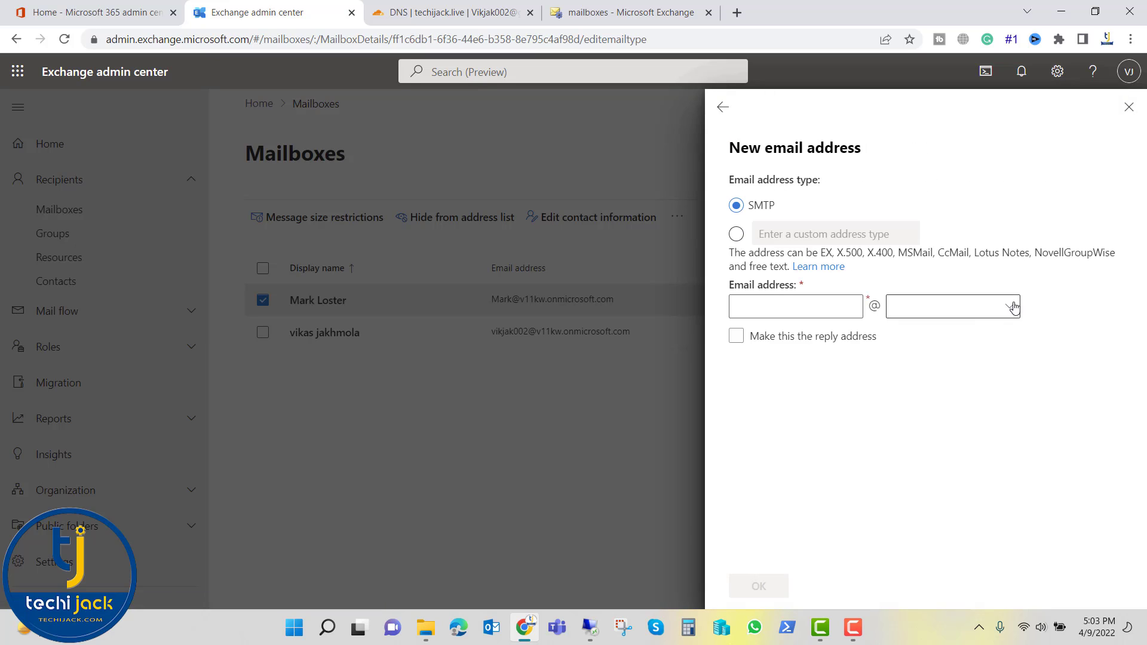
{"action": "left_click", "coordinate": [937, 333]}
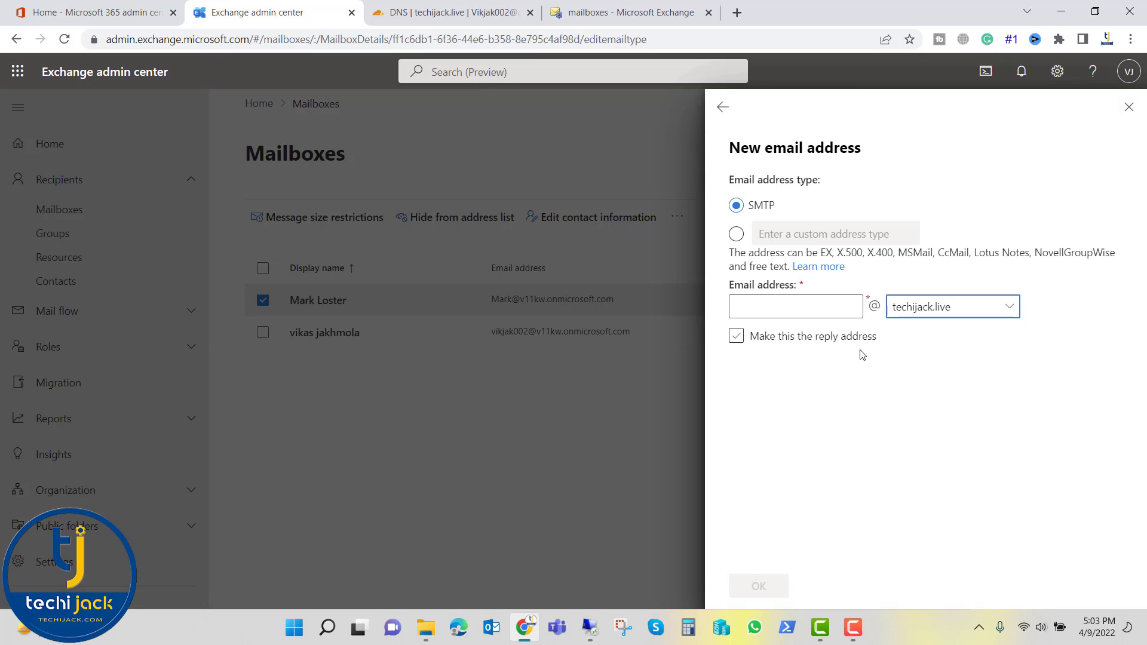
{"action": "left_click", "coordinate": [751, 334]}
{"action": "left_click", "coordinate": [785, 345]}
{"action": "left_click", "coordinate": [783, 346]}
{"action": "left_click", "coordinate": [1129, 108]}
{"action": "left_click", "coordinate": [589, 627]}
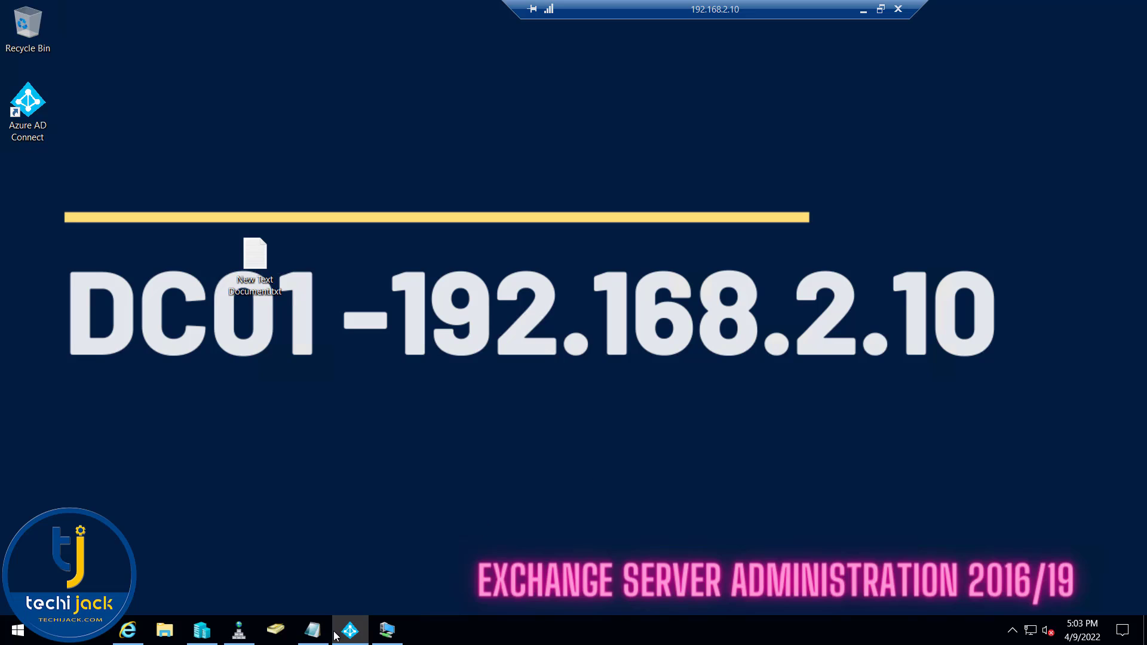
Bring up the Exchange server VM full screen, pass the welcome page, and keep Office 365 Worldwide hosting
{"action": "left_click", "coordinate": [387, 631]}
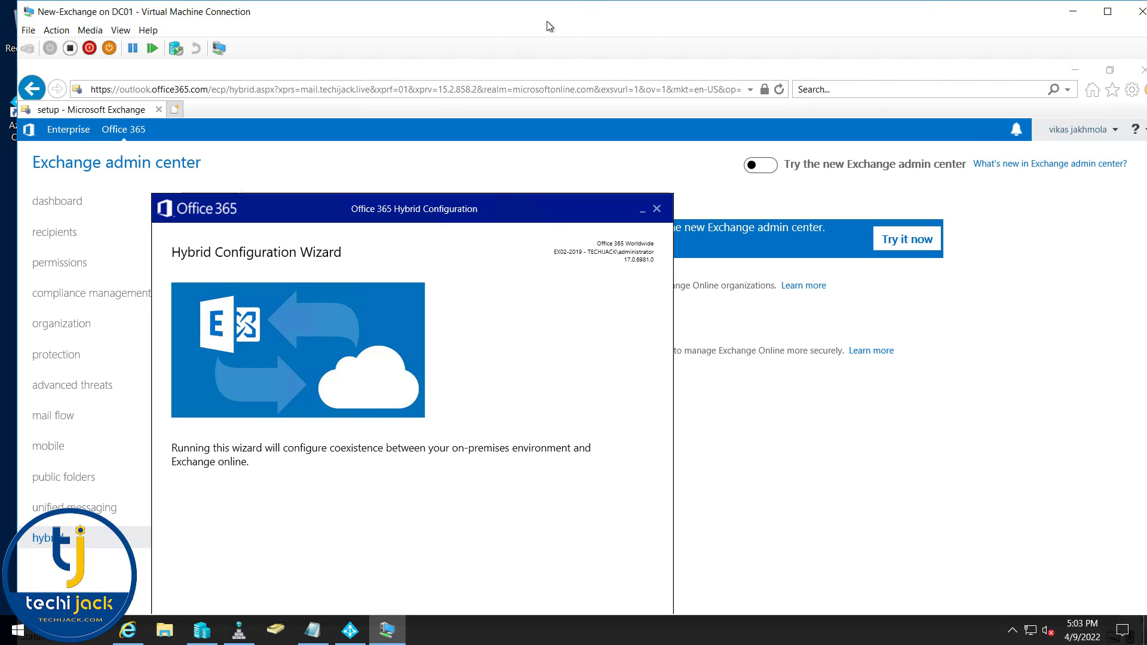
{"action": "double_click", "coordinate": [545, 13]}
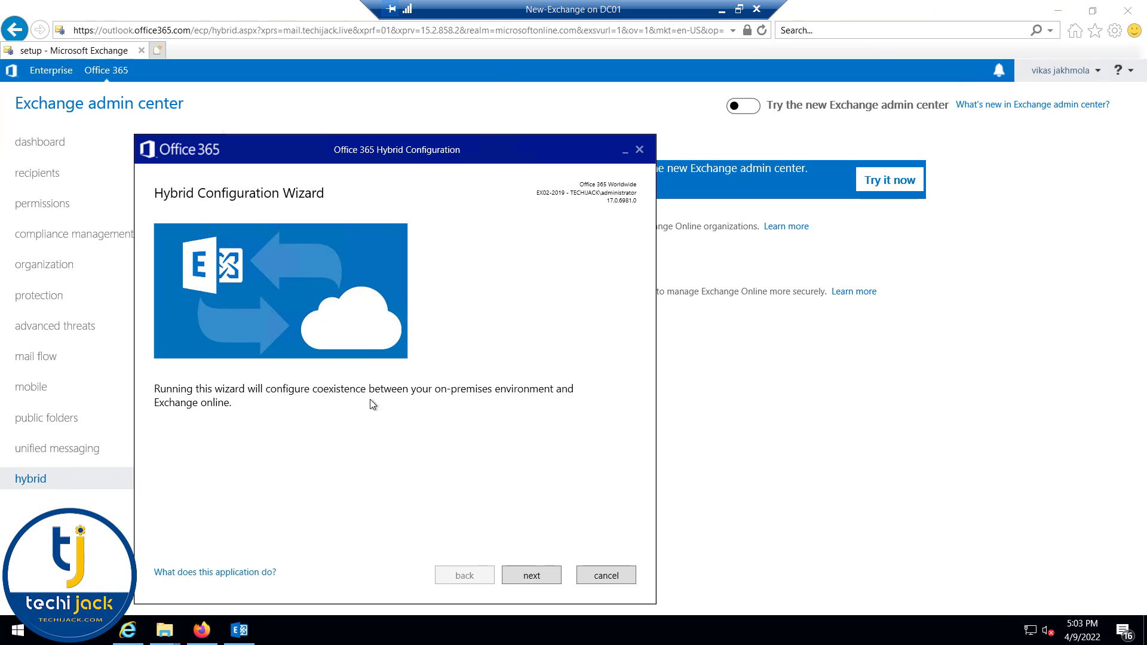
{"action": "left_click", "coordinate": [530, 575]}
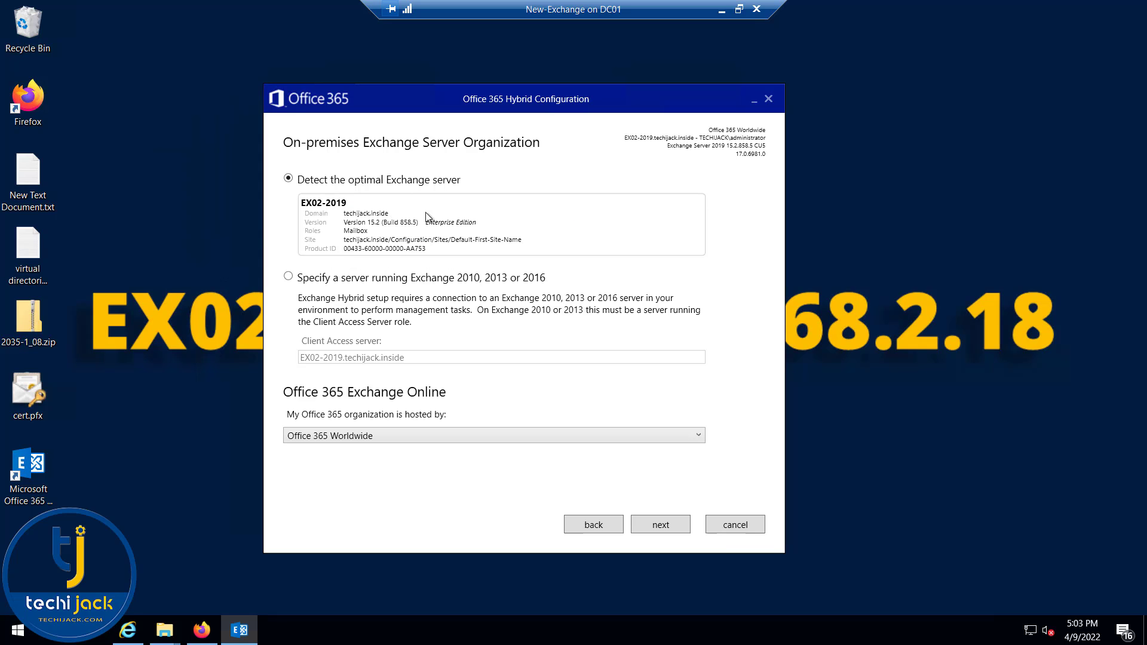
{"action": "left_click", "coordinate": [360, 436]}
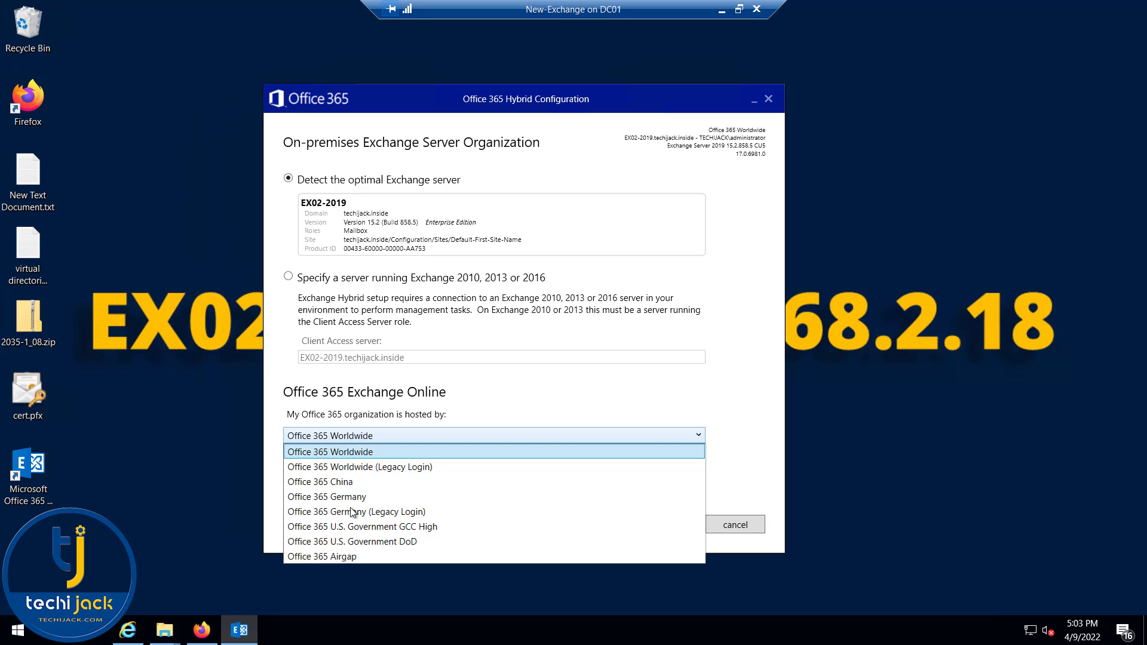
{"action": "left_click", "coordinate": [475, 397]}
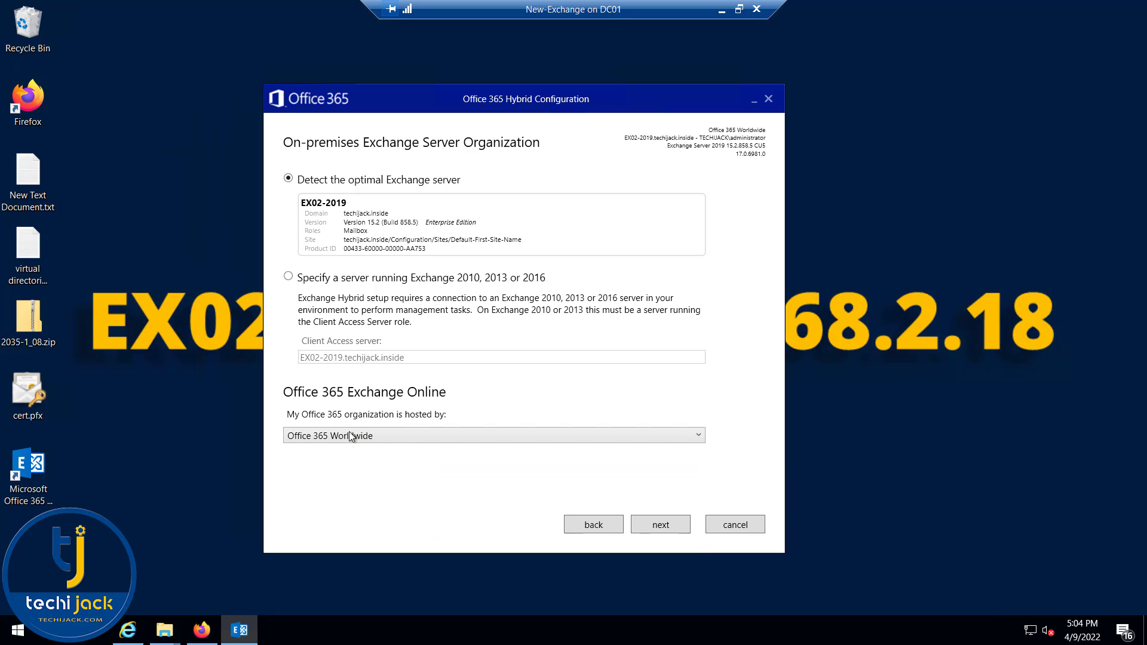
{"action": "left_click", "coordinate": [647, 525]}
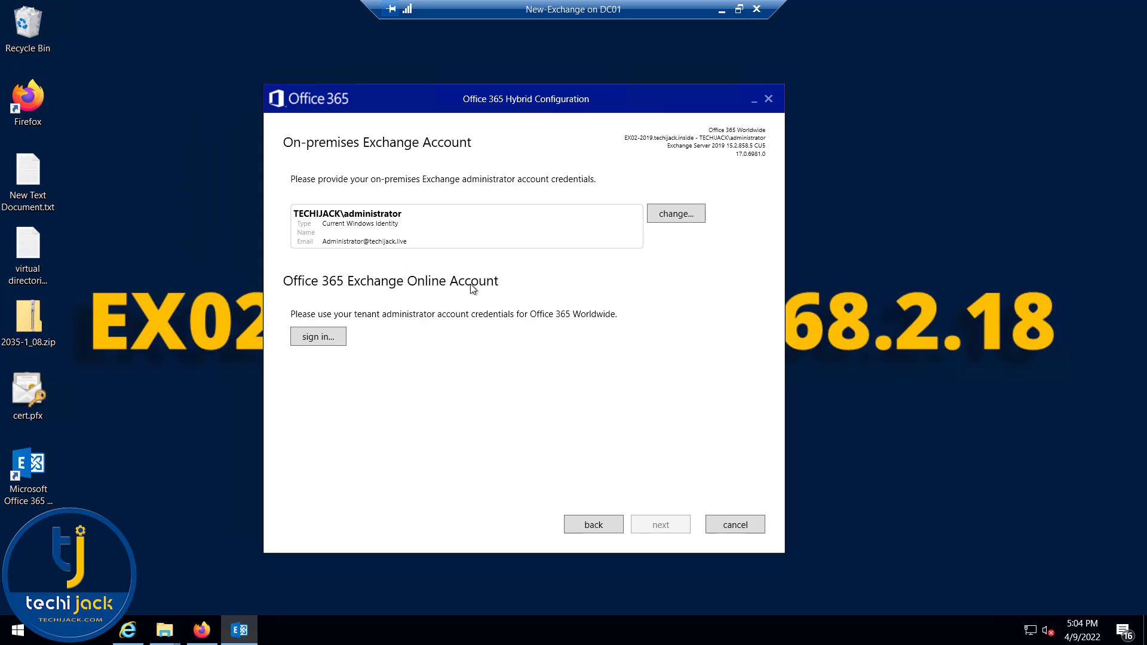
Sign in as the tenant administrator with password and verification code, then gather configuration information
{"action": "left_click", "coordinate": [330, 338]}
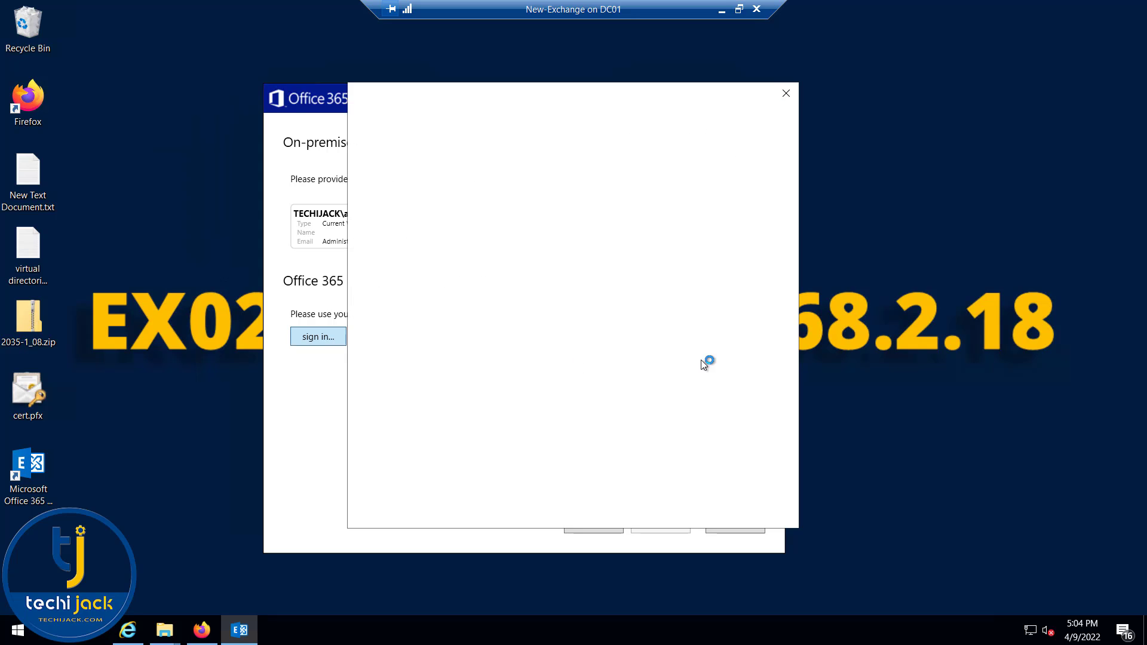
{"action": "key", "text": "Return"}
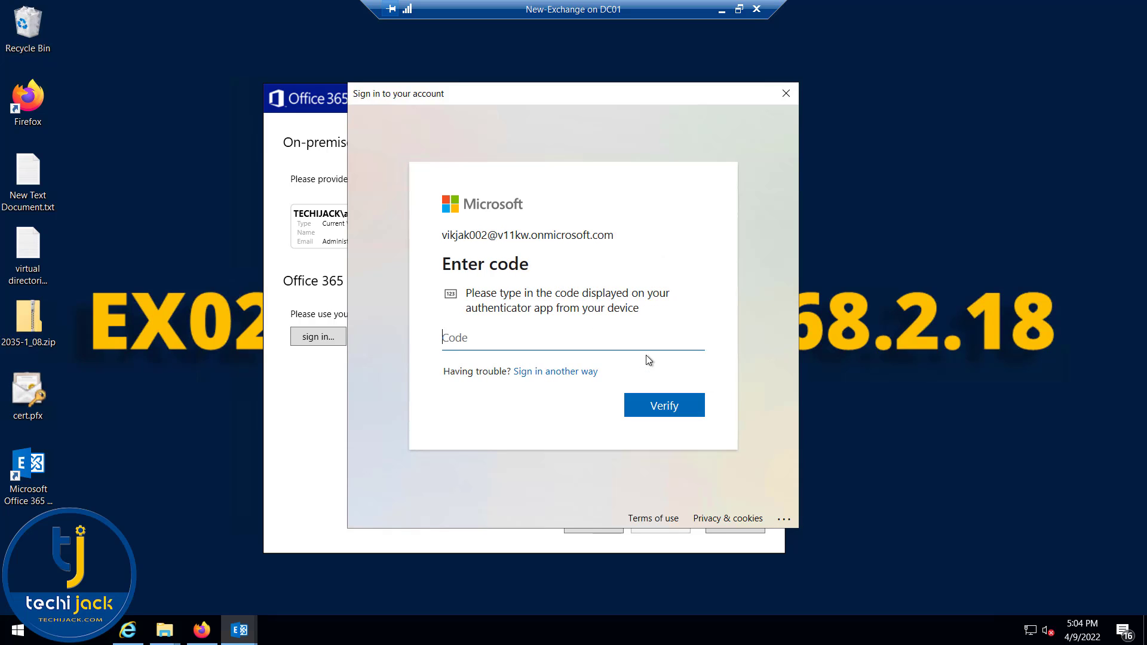
{"action": "key", "text": "Return"}
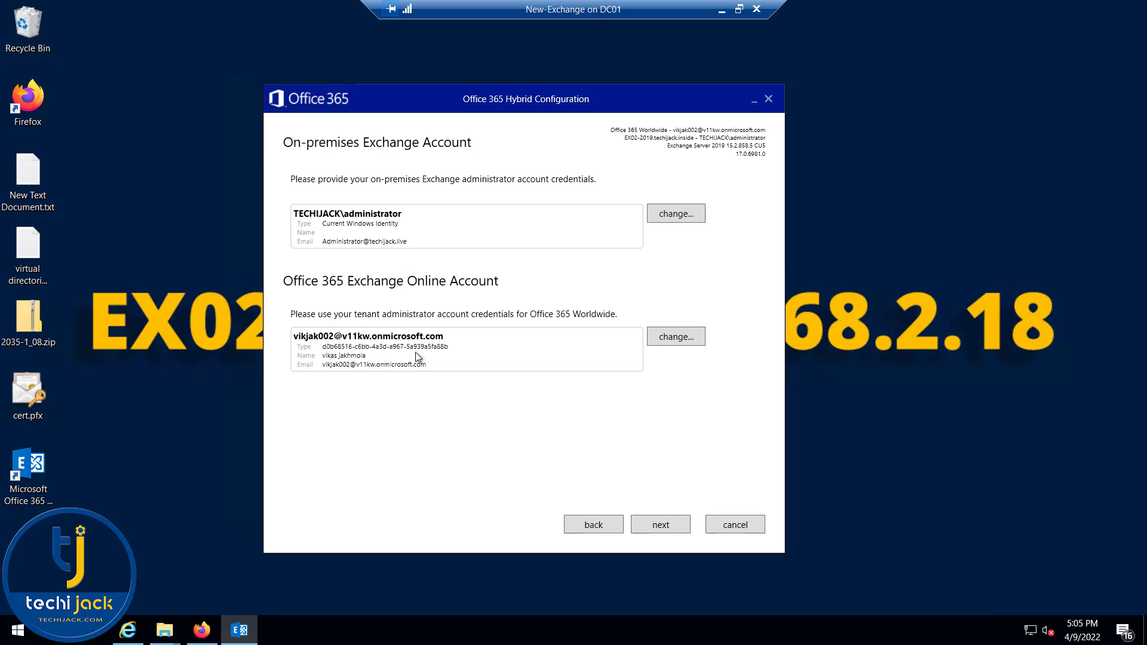
{"action": "left_click", "coordinate": [661, 531]}
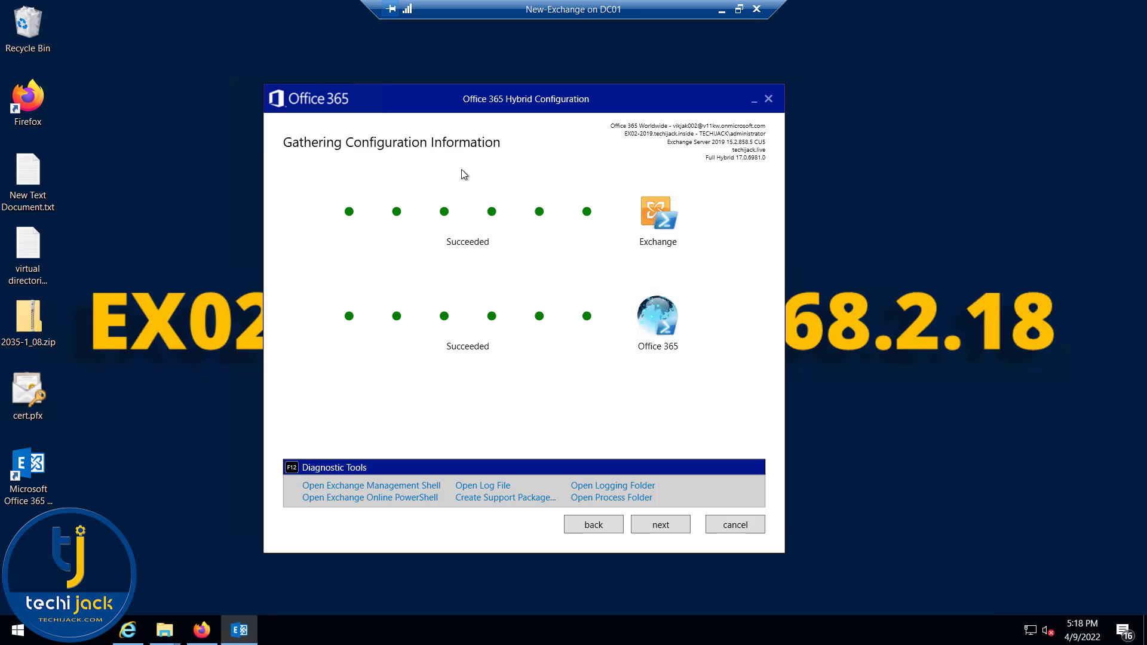
Choose Full Hybrid Configuration, keep Exchange Classic Hybrid Topology, and accept the migration account
{"action": "left_click", "coordinate": [661, 525]}
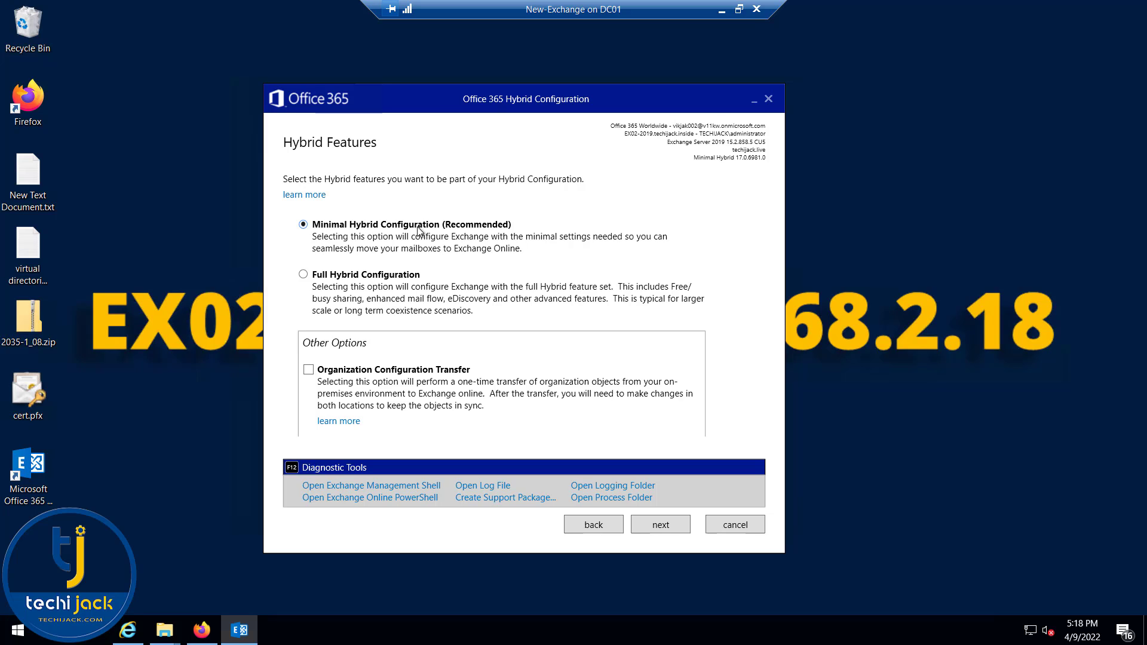
{"action": "left_click", "coordinate": [303, 274]}
{"action": "left_click", "coordinate": [655, 518]}
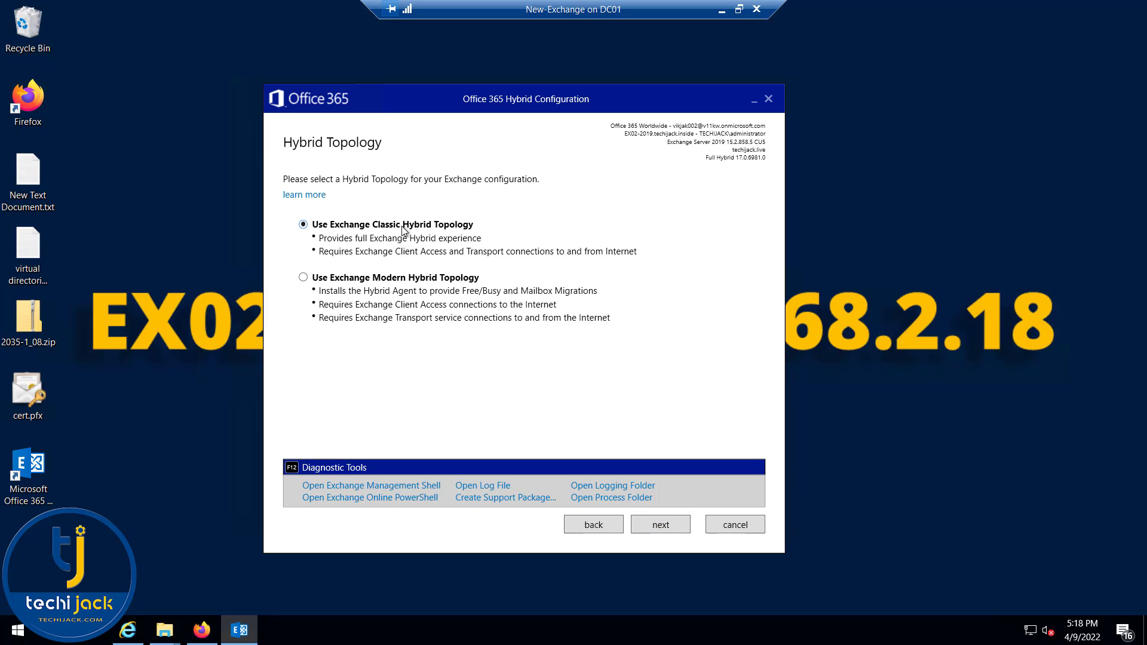
{"action": "left_click", "coordinate": [661, 527]}
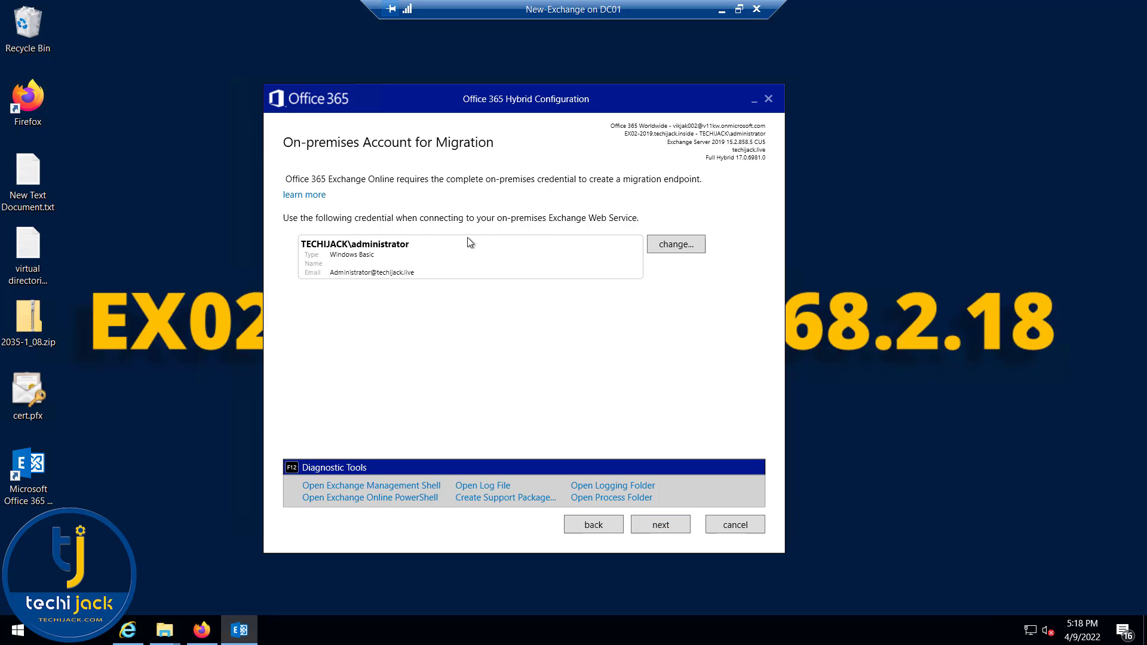
{"action": "left_click", "coordinate": [654, 529]}
{"action": "left_click", "coordinate": [297, 252]}
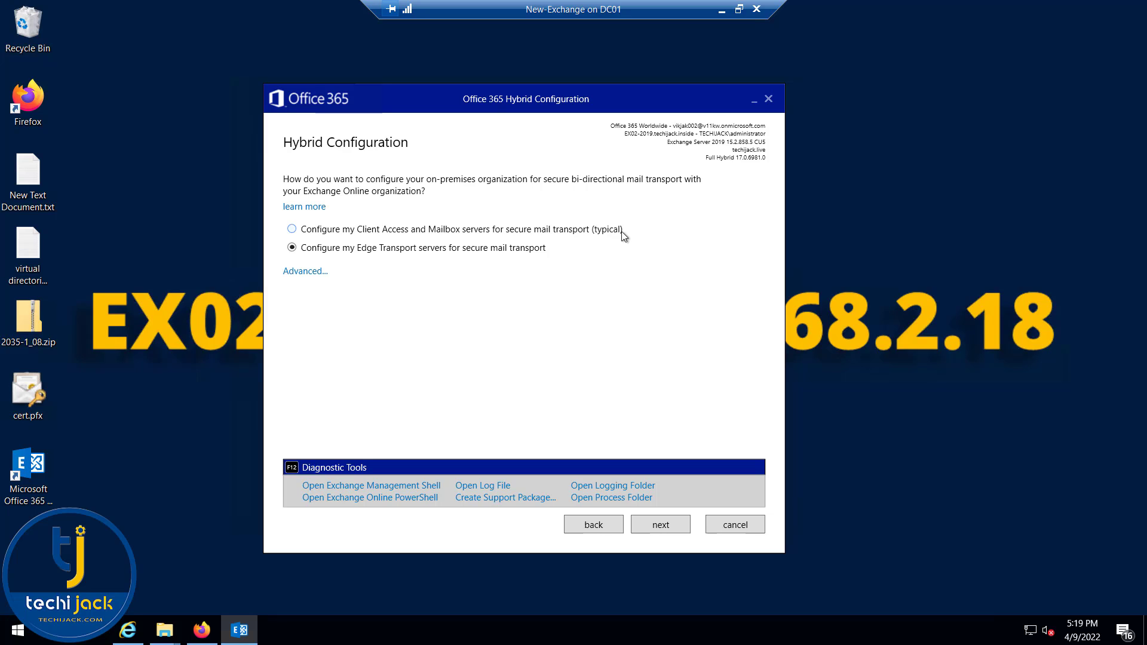
Route hybrid mail through Edge Transport server EDGE with centralized mail transport left off
{"action": "left_click", "coordinate": [292, 229]}
{"action": "left_click", "coordinate": [292, 246]}
{"action": "left_click", "coordinate": [286, 272]}
{"action": "left_click", "coordinate": [288, 332]}
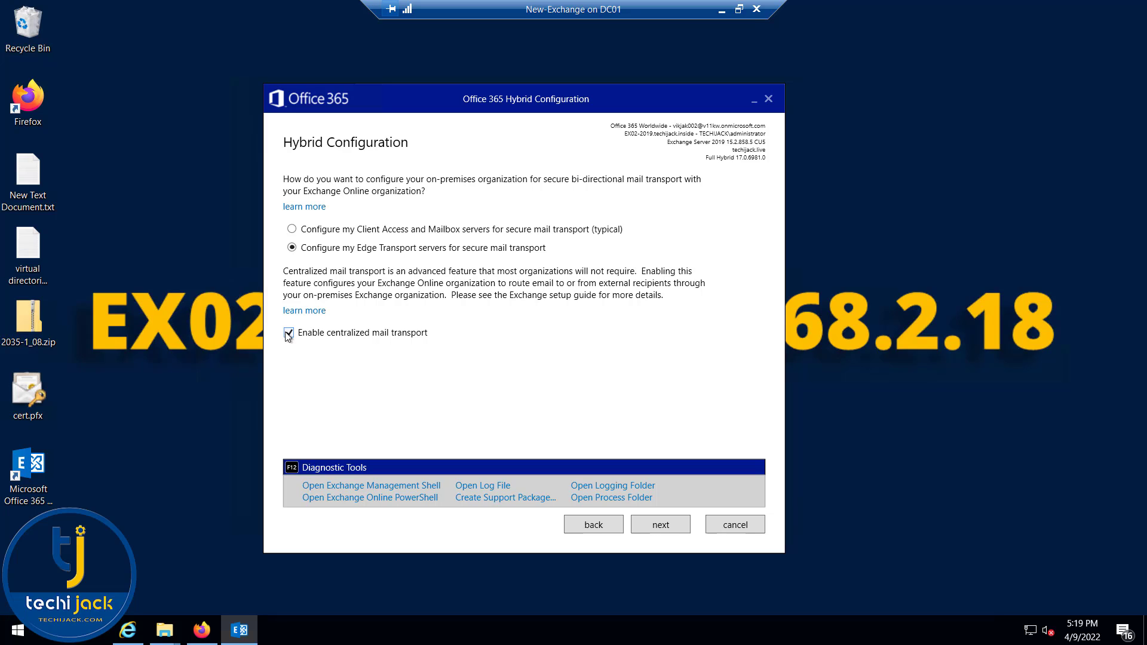
{"action": "left_click", "coordinate": [288, 333]}
{"action": "left_click", "coordinate": [658, 528]}
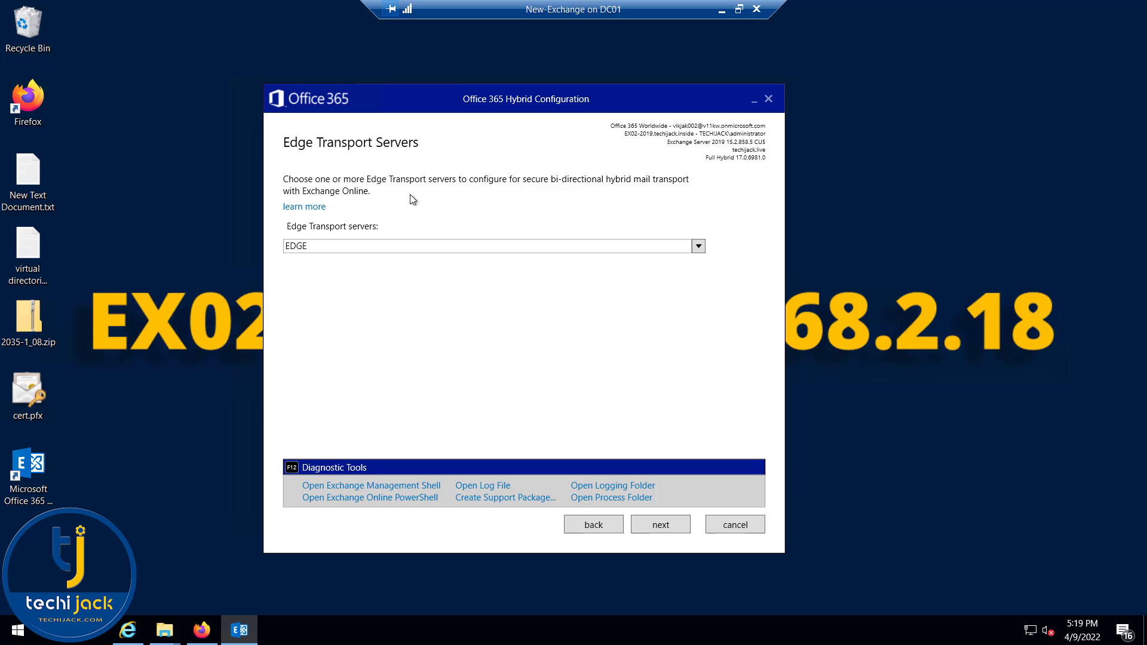
{"action": "left_click", "coordinate": [661, 526]}
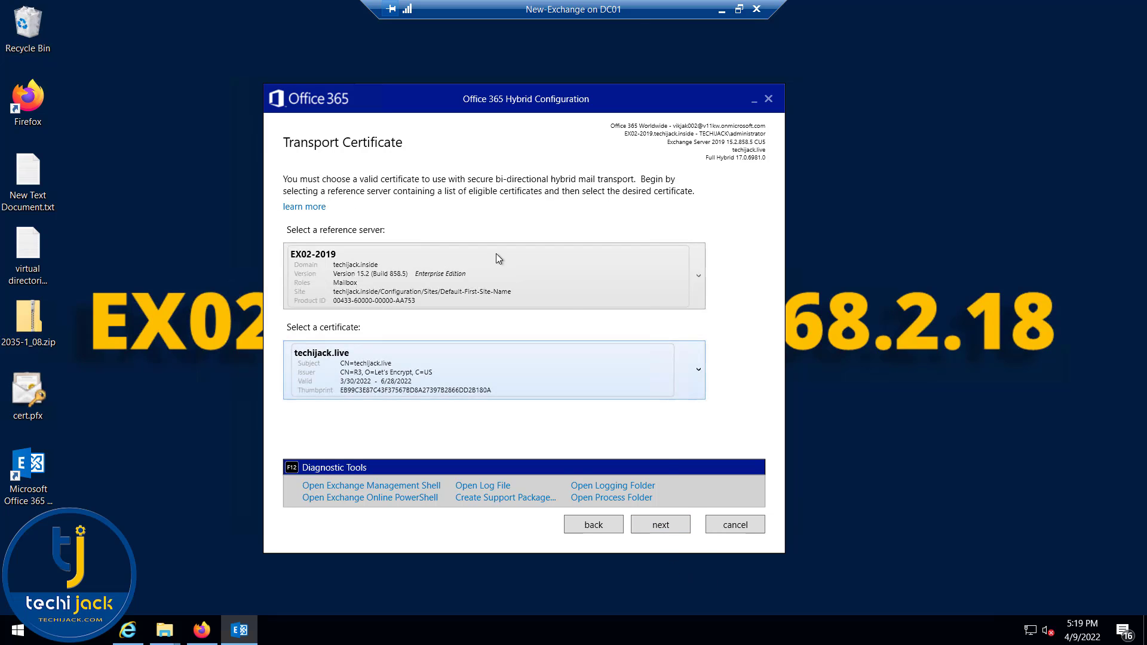
Set EX02-2019 as the reference server and the techijack.live certificate for transport
{"action": "left_click", "coordinate": [552, 376]}
{"action": "left_click", "coordinate": [428, 404]}
{"action": "left_click", "coordinate": [684, 279]}
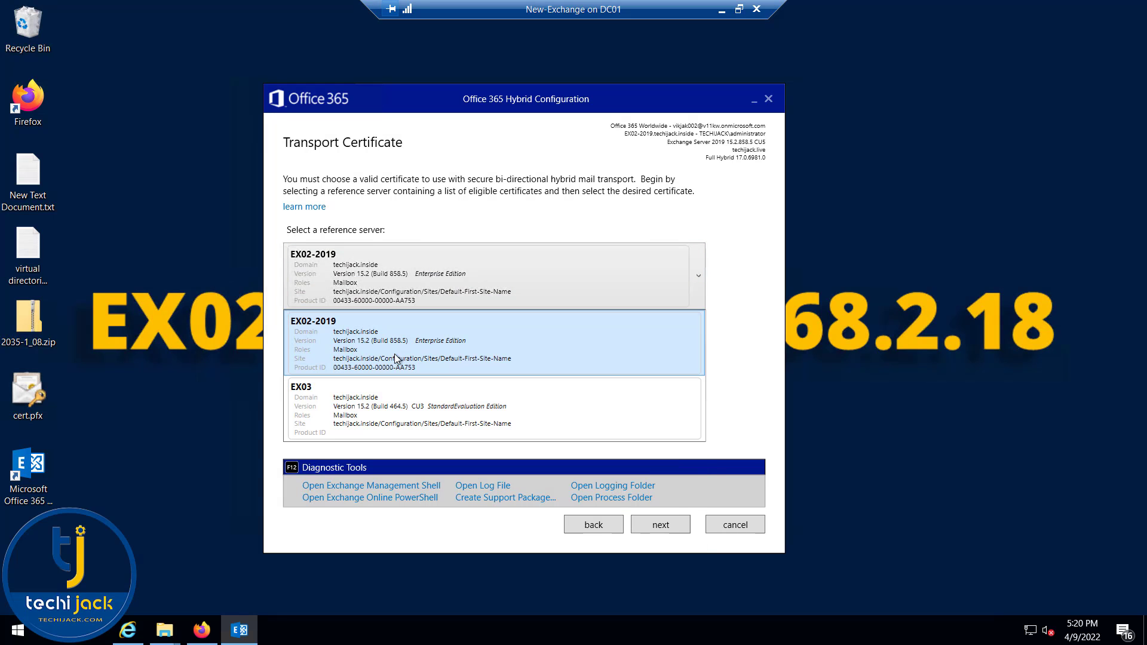
{"action": "left_click", "coordinate": [328, 338]}
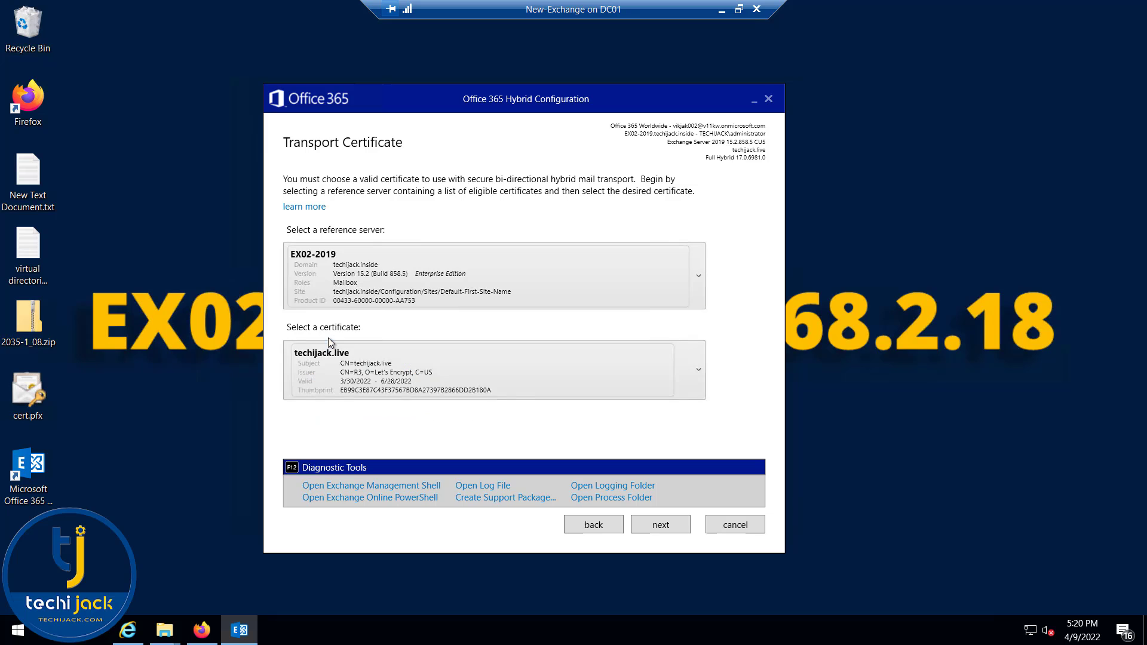
{"action": "left_click", "coordinate": [421, 290]}
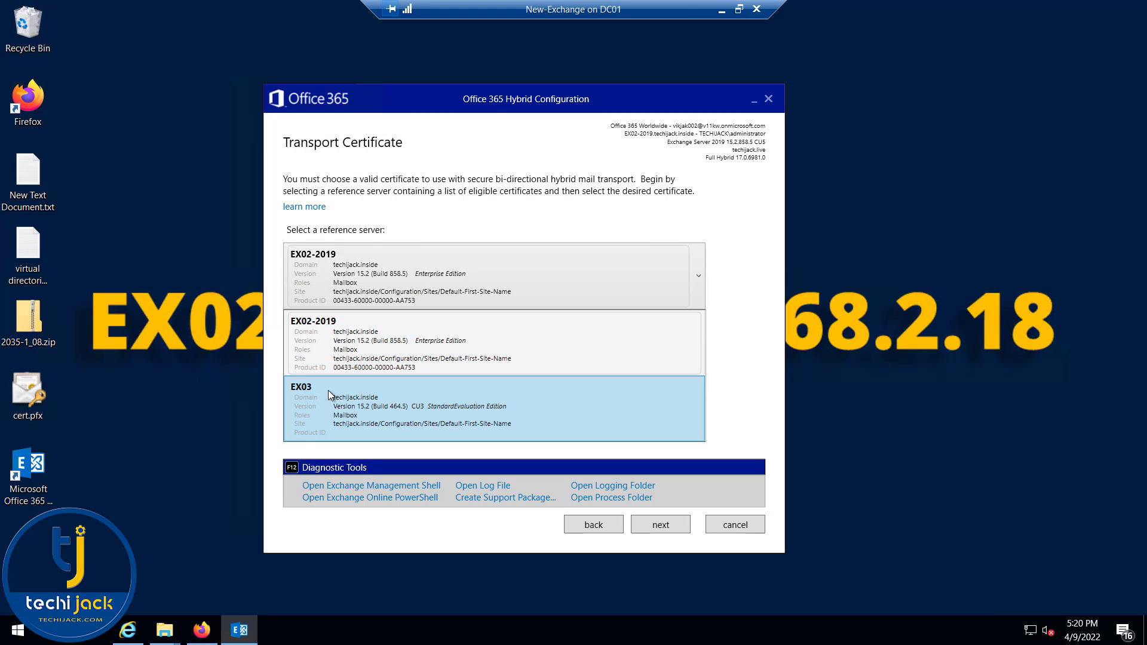
{"action": "left_click", "coordinate": [341, 349]}
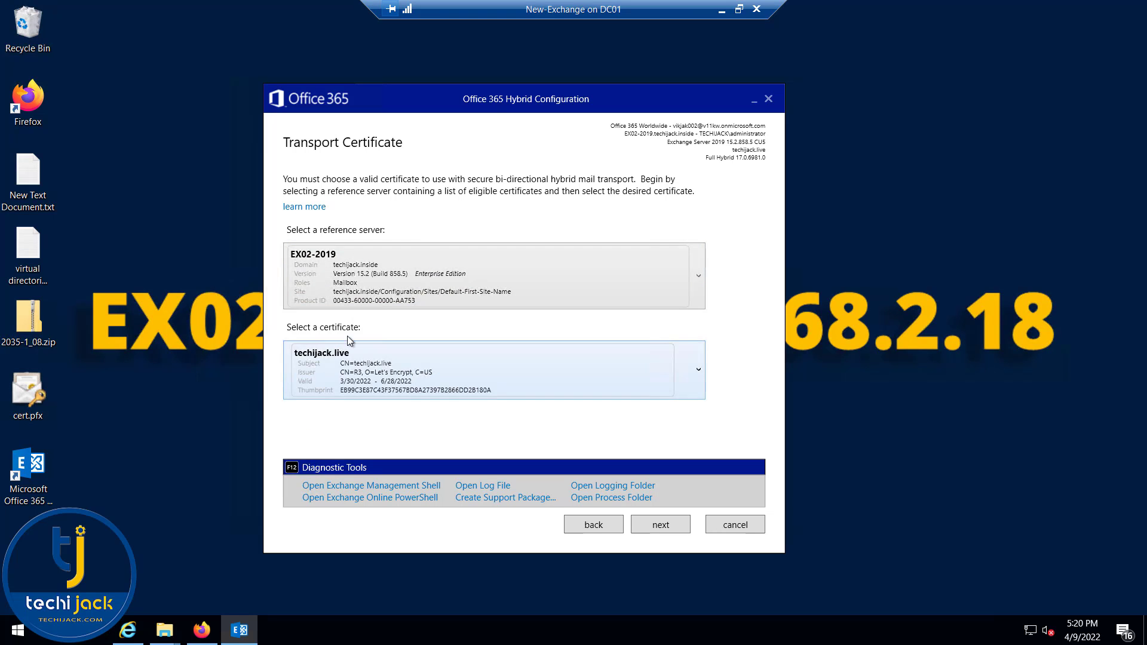
{"action": "left_click", "coordinate": [695, 367]}
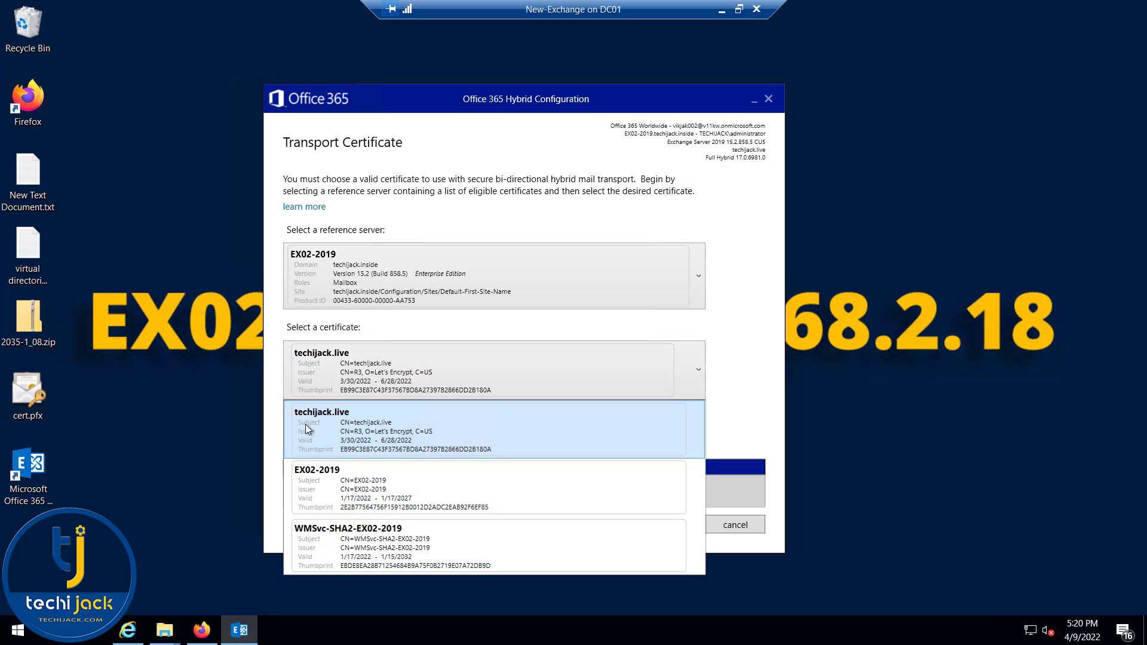
{"action": "left_click", "coordinate": [366, 429]}
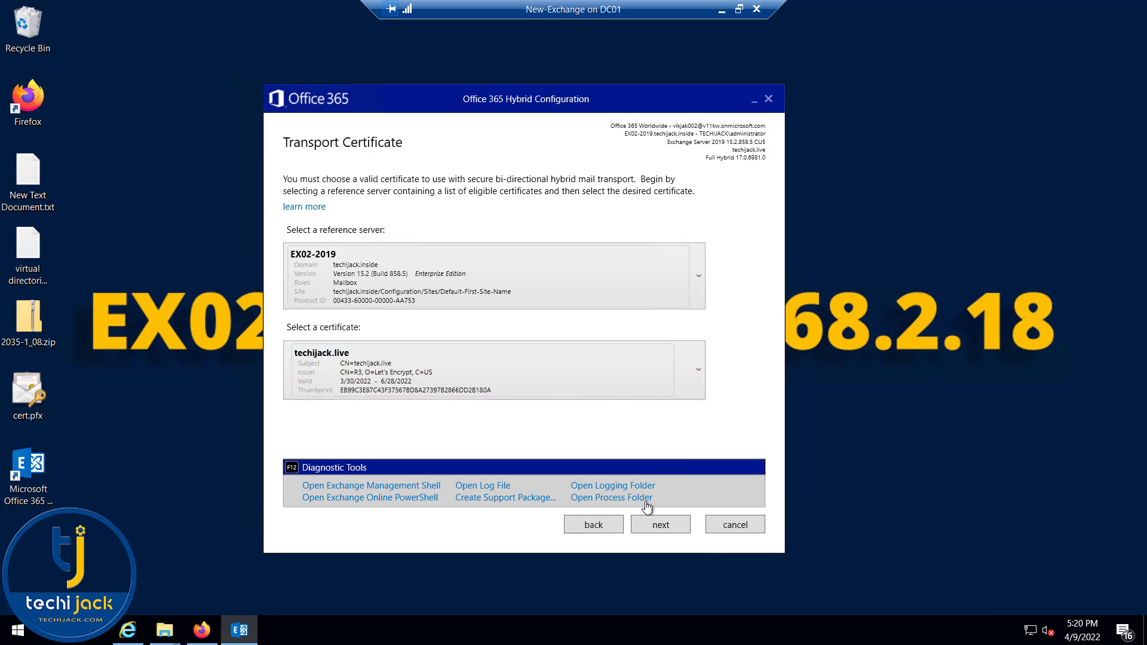
{"action": "left_click", "coordinate": [660, 525]}
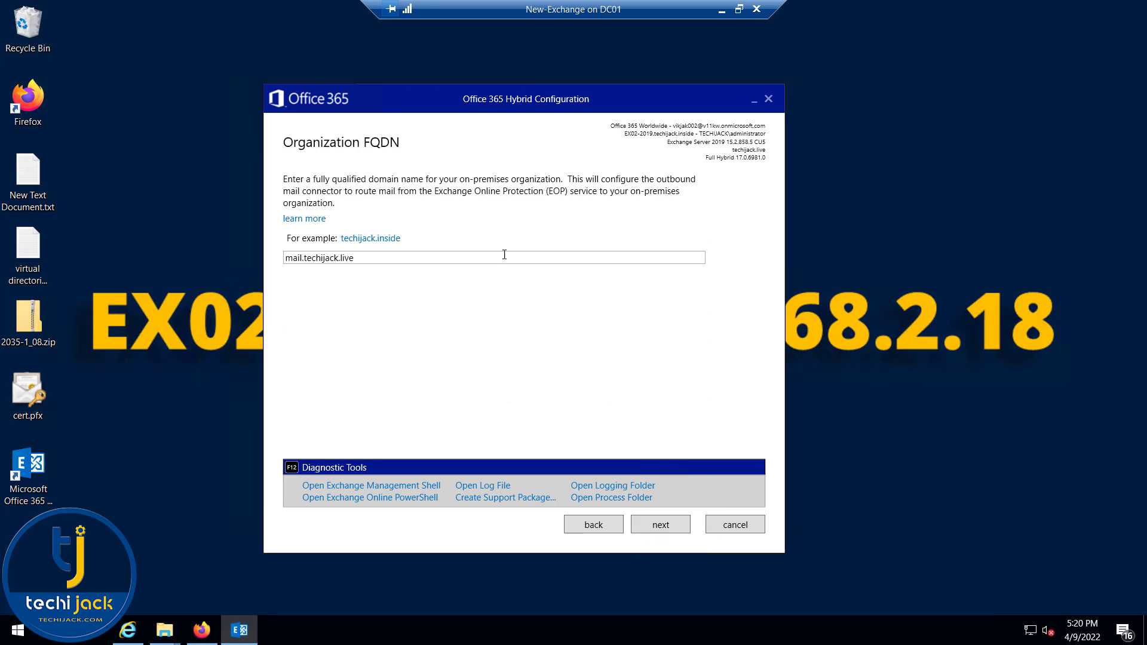
Keep mail.techijack.live as the organization FQDN and apply the hybrid configuration update
{"action": "left_click_drag", "start_coordinate": [355, 258], "coordinate": [282, 263]}
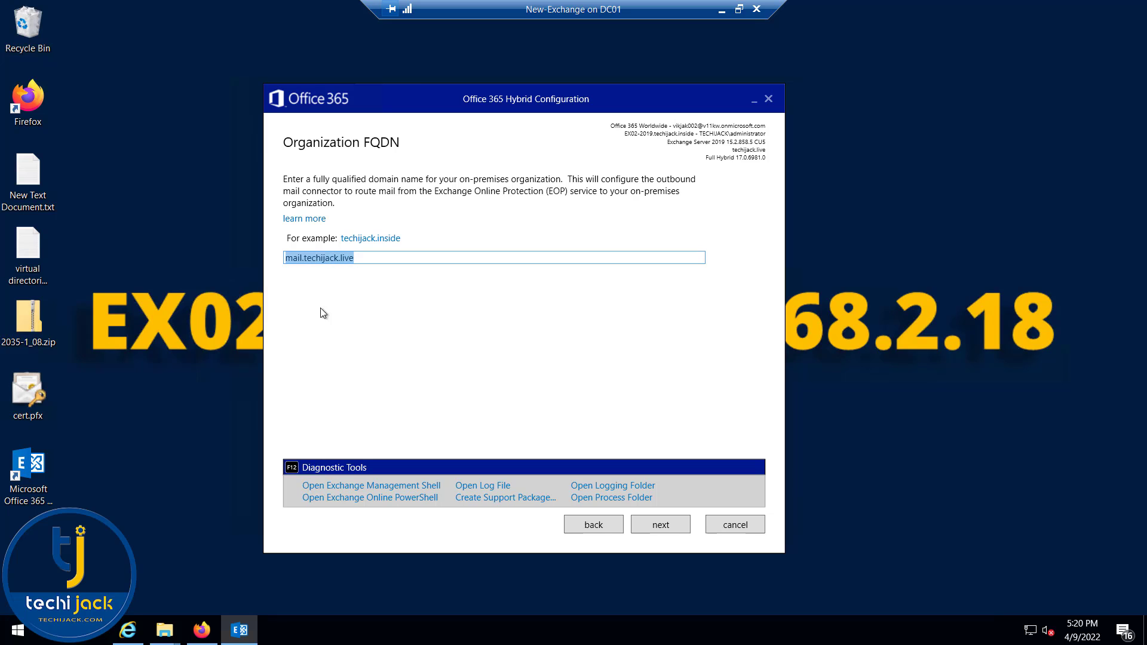
{"action": "left_click", "coordinate": [658, 524]}
{"action": "left_click", "coordinate": [660, 524]}
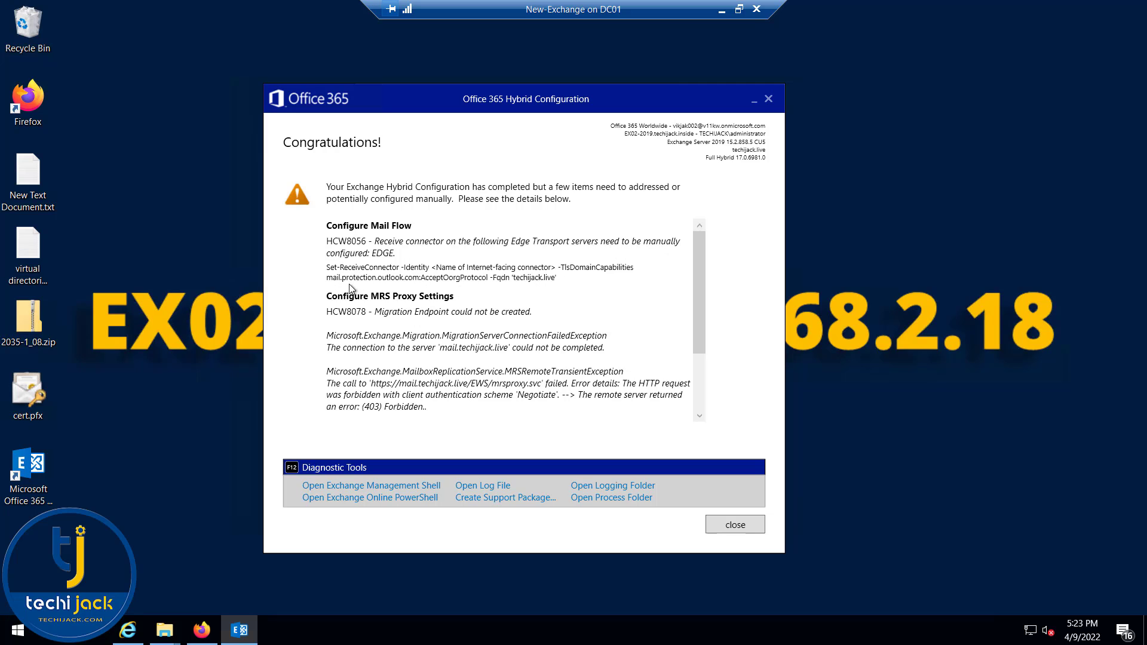
Close the Hybrid Configuration Wizard from its Congratulations page
{"action": "left_click", "coordinate": [735, 529]}
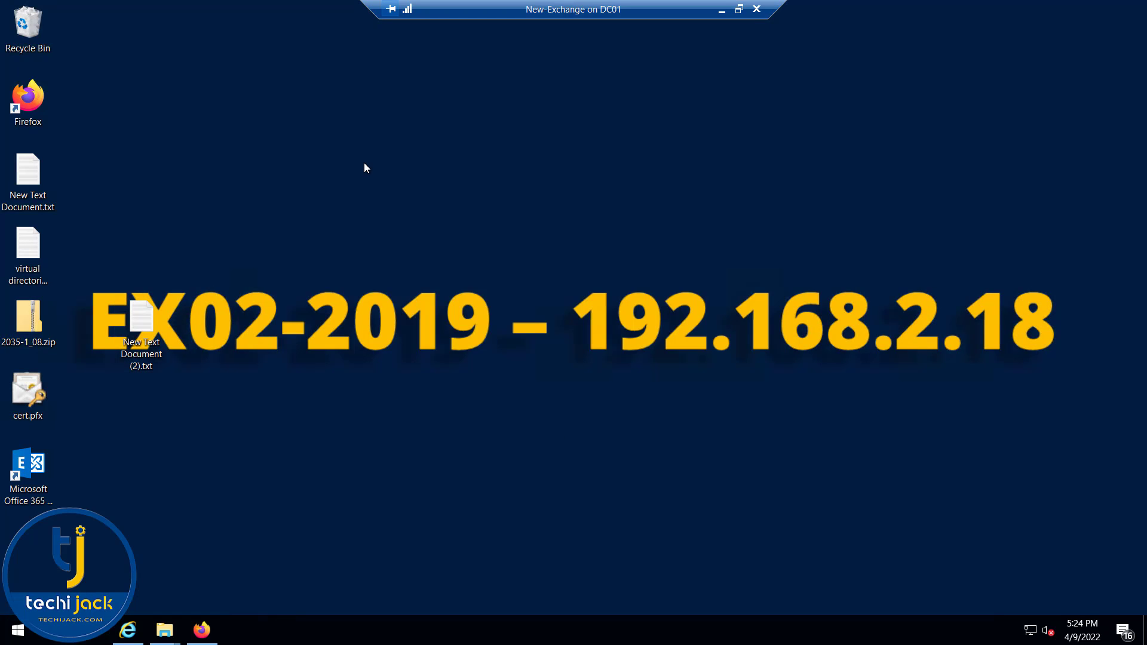